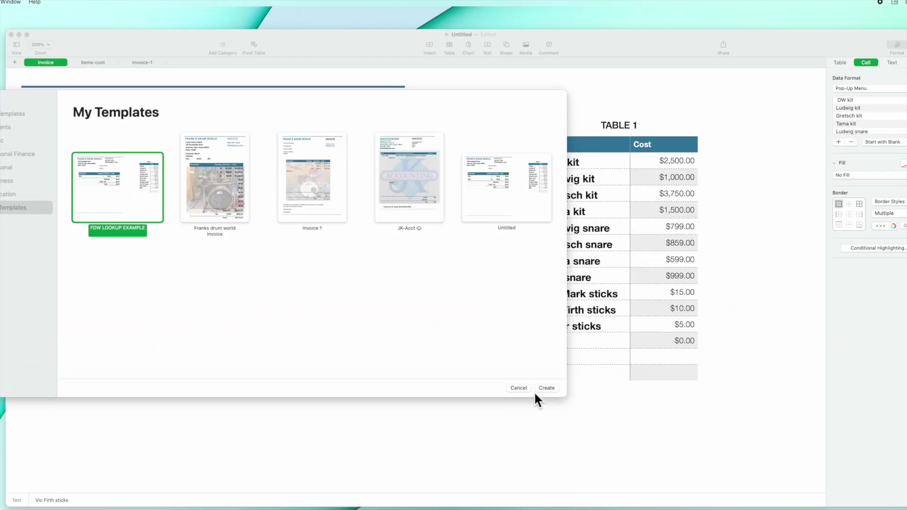
# Dismiss the template chooser and look through the product choices for the invoice's first description cell, keeping Vic Firth sticks.
pyautogui.click(440, 330)
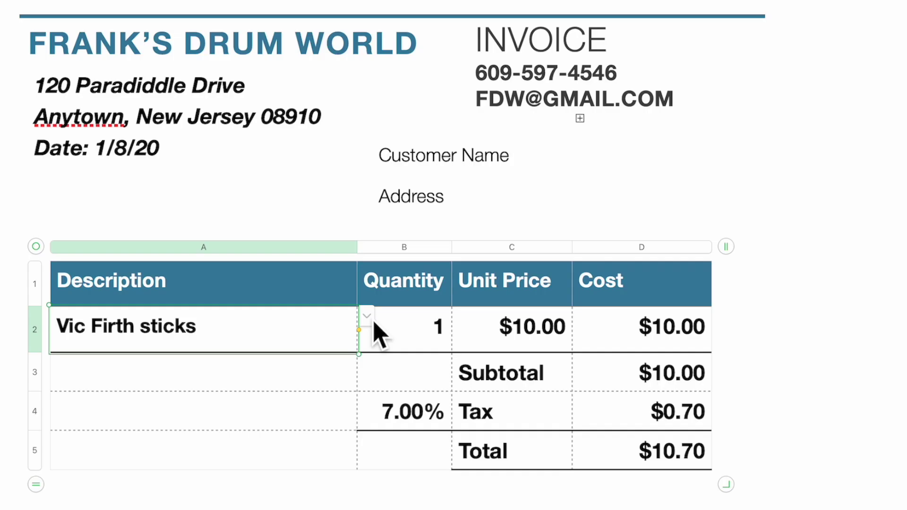
pyautogui.click(200, 243)
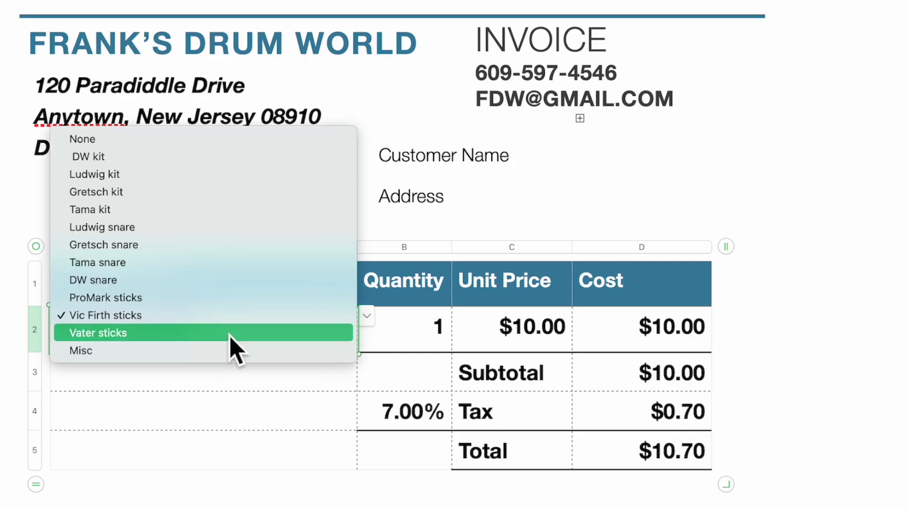
pyautogui.click(232, 315)
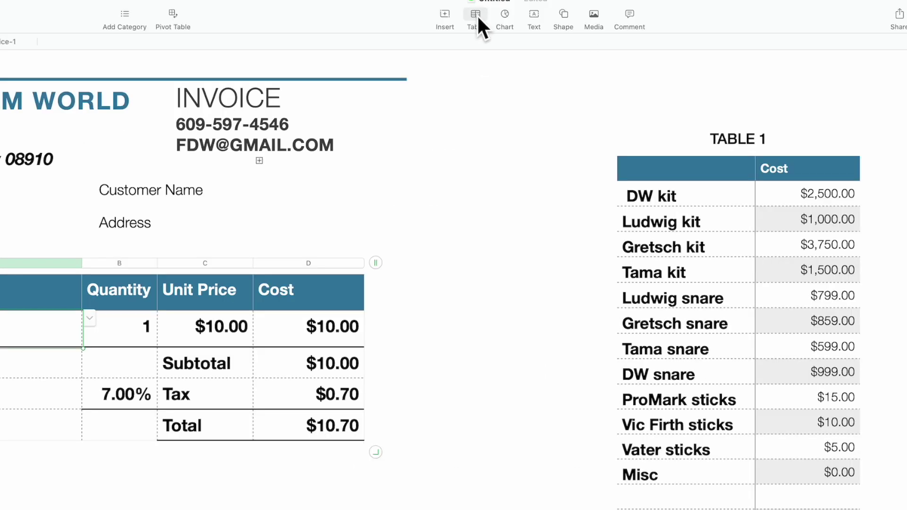
pyautogui.click(476, 15)
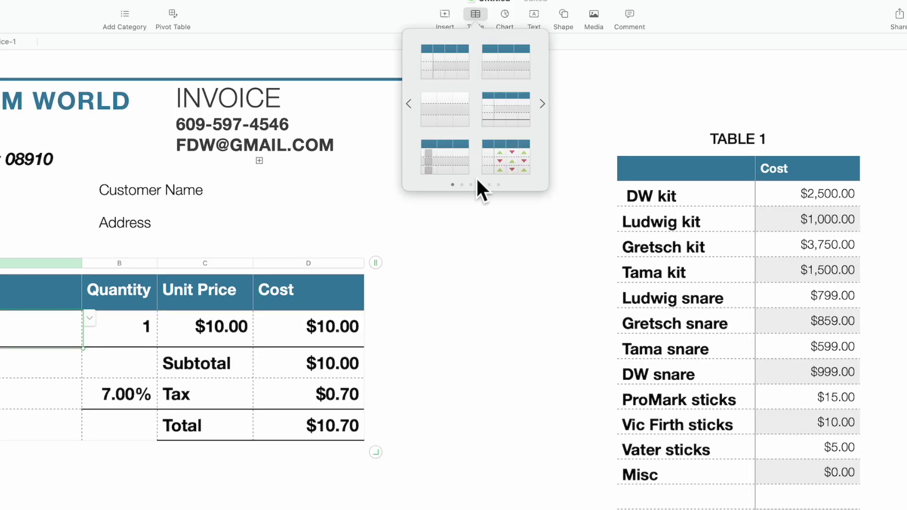
pyautogui.click(478, 15)
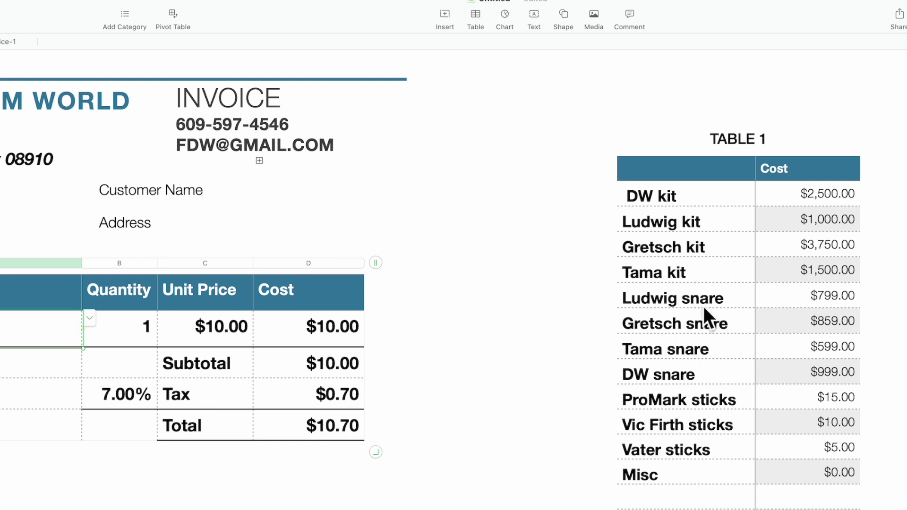
pyautogui.hscroll(1, 718, 293)
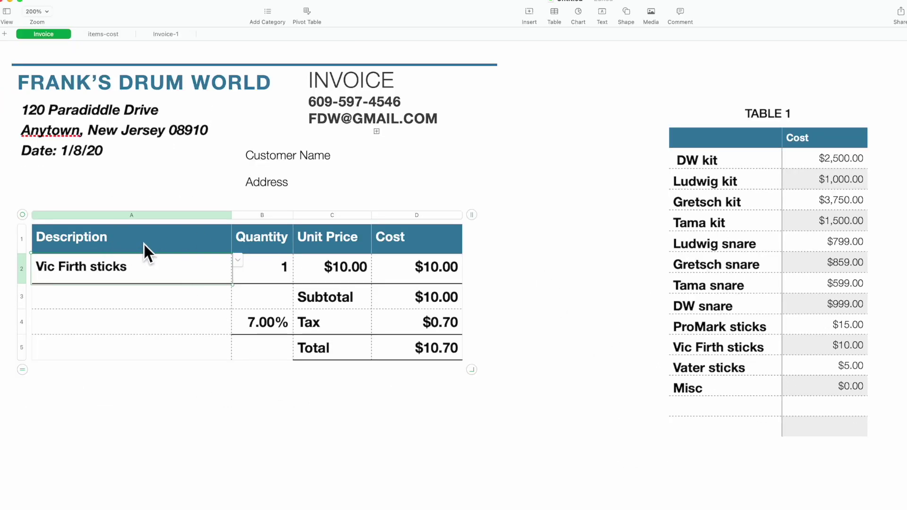
# Examine the Unit Price formula in the Vic Firth sticks row and close it without changes.
pyautogui.click(355, 270)
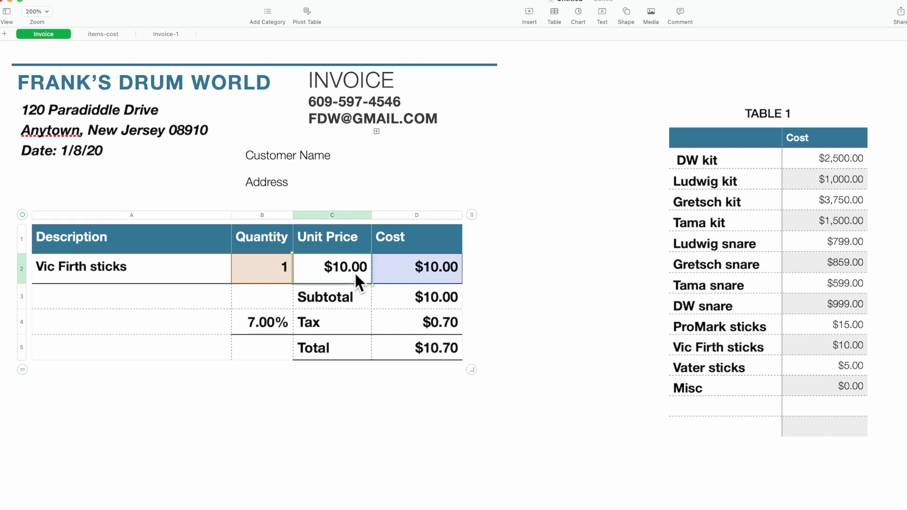
pyautogui.doubleClick(303, 271)
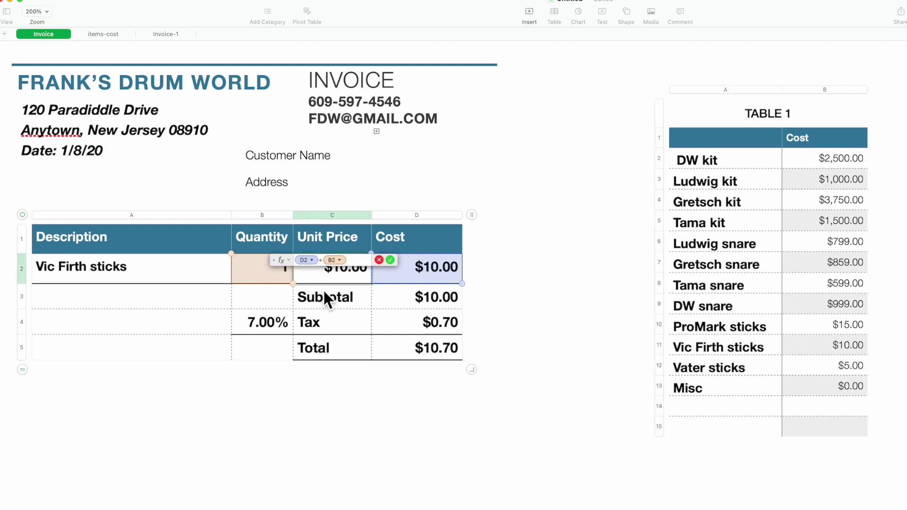
pyautogui.moveTo(282, 258); pyautogui.dragTo(243, 387)
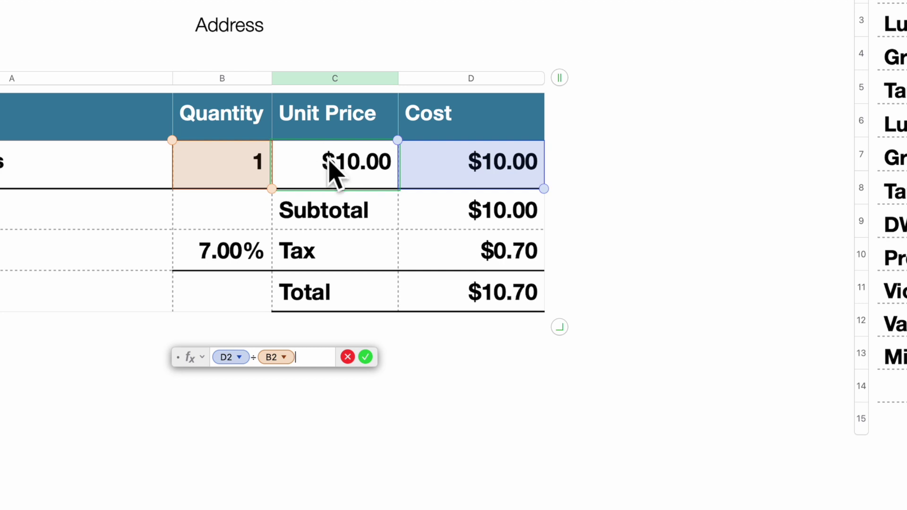
pyautogui.click(349, 358)
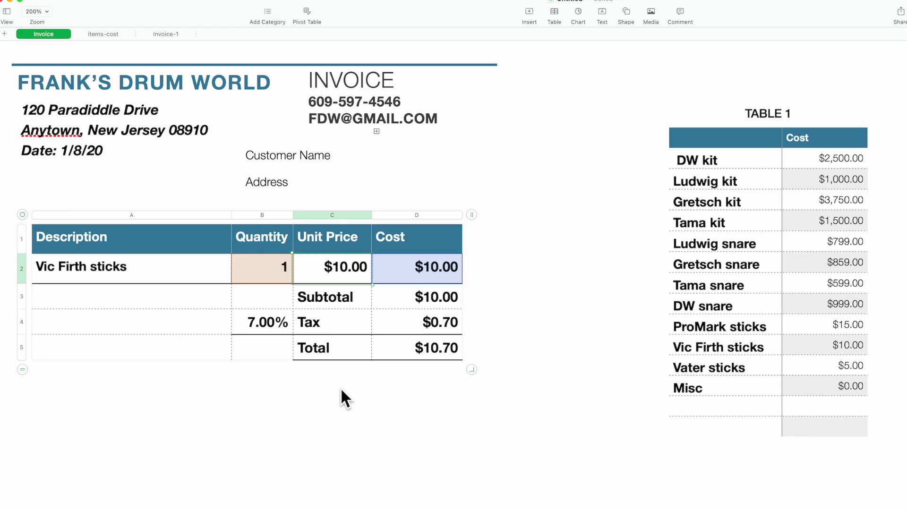
# Examine the LOOKUP formula in the Vic Firth sticks row's Cost cell and close it without changes.
pyautogui.doubleClick(421, 268)
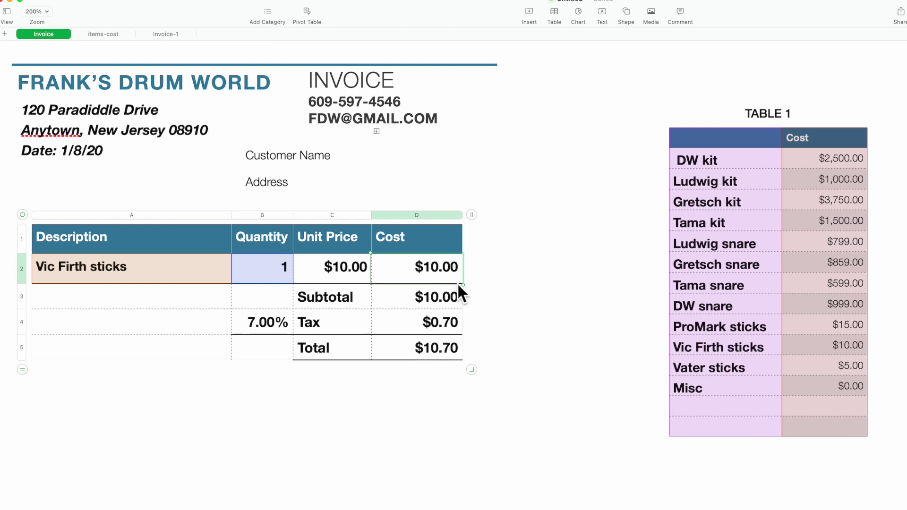
pyautogui.doubleClick(403, 266)
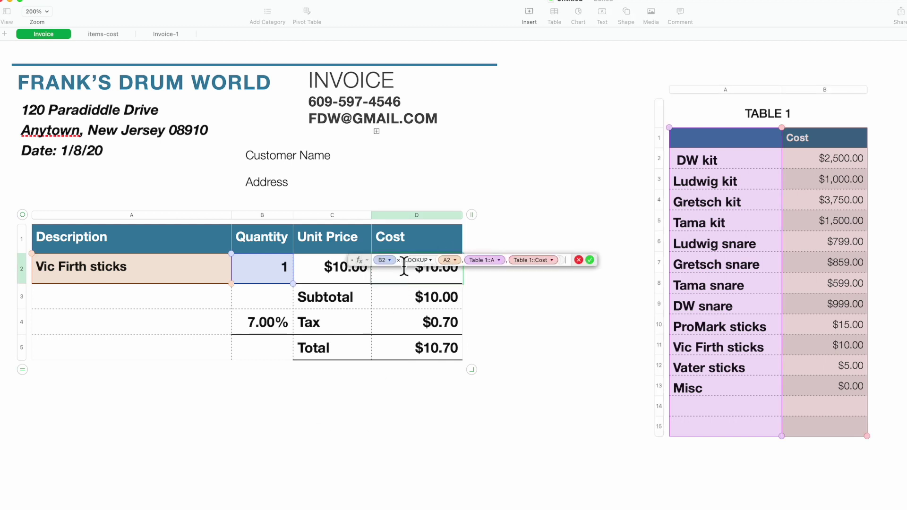
pyautogui.moveTo(354, 260); pyautogui.dragTo(299, 395)
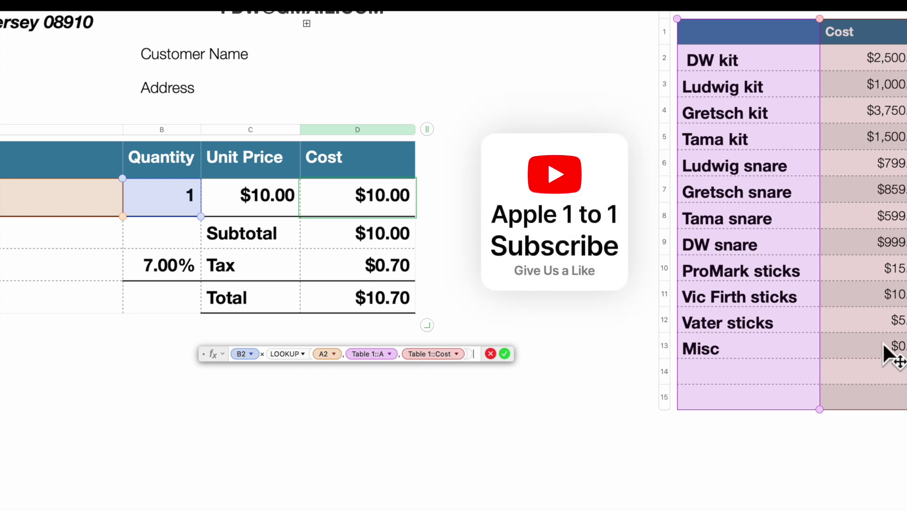
pyautogui.scroll(3, 882, 342)
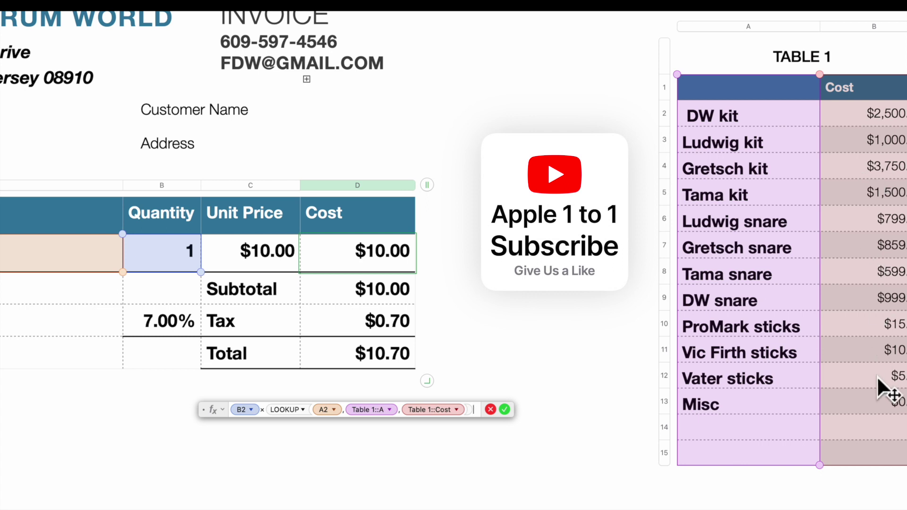
pyautogui.click(489, 409)
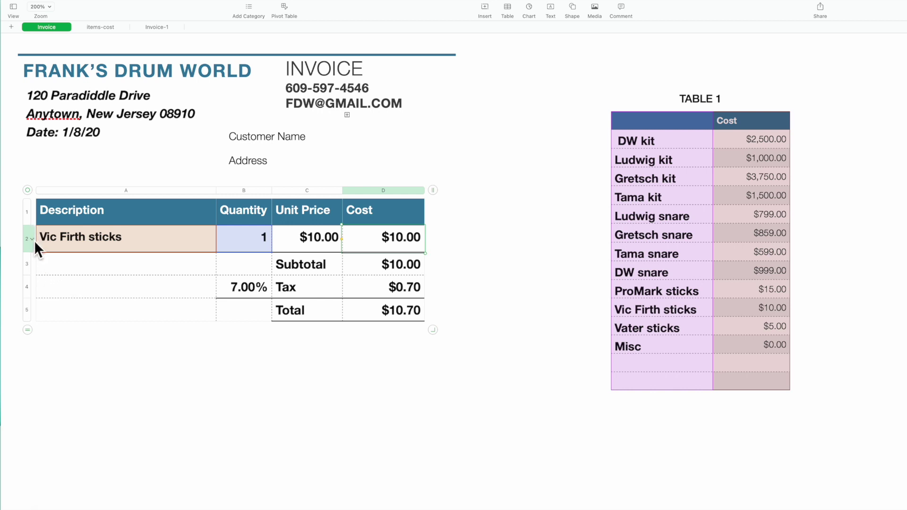
# Add a row below the Vic Firth sticks row and fill it with the item DW kit and quantity 1.
pyautogui.click(32, 239)
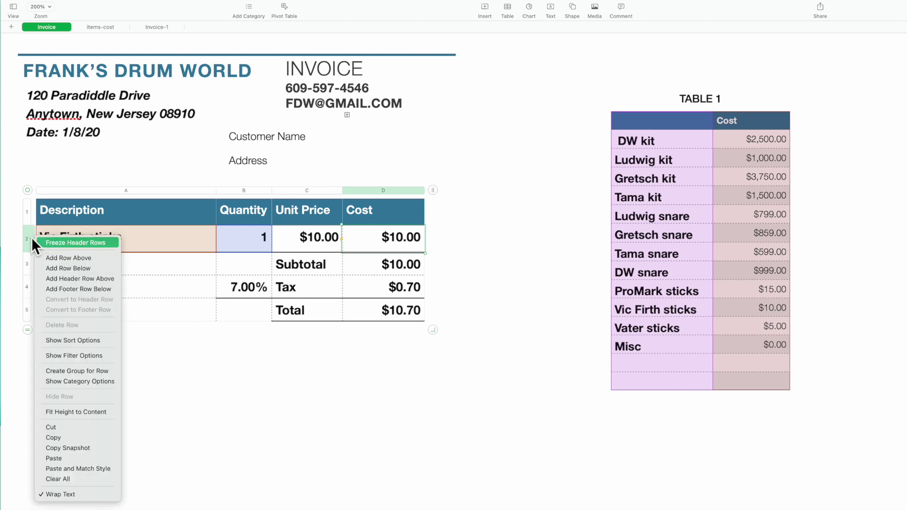
pyautogui.click(50, 269)
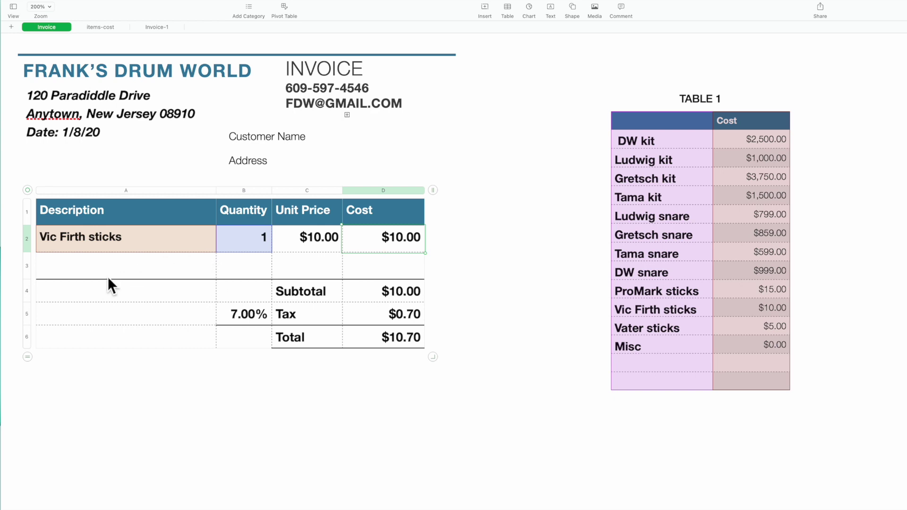
pyautogui.click(170, 276)
pyautogui.click(224, 263)
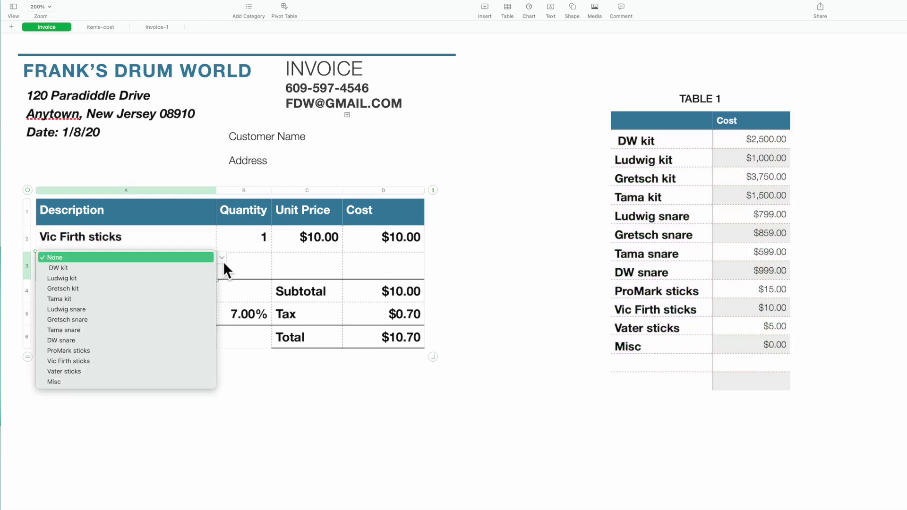
pyautogui.click(195, 268)
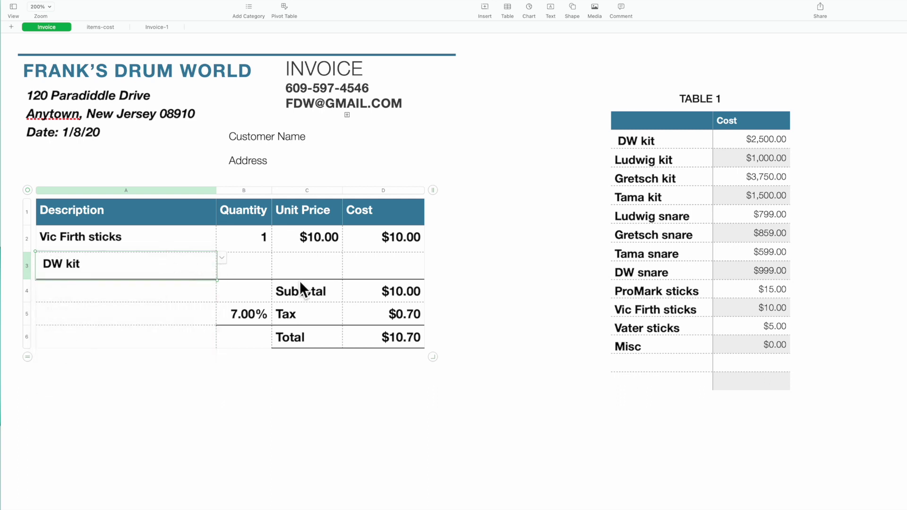
pyautogui.click(256, 270)
pyautogui.write('1')
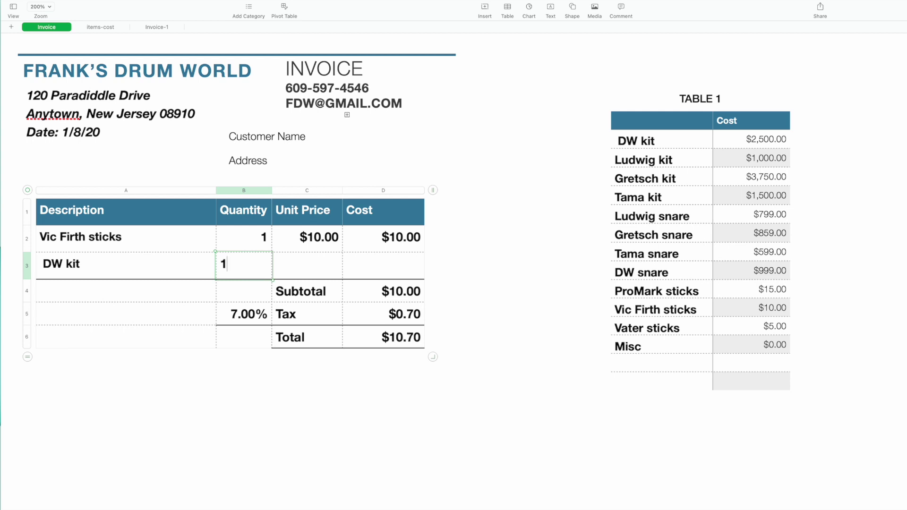
pyautogui.press('Return')
# Autofill the Unit Price formula from the Vic Firth sticks row down into the DW kit row.
pyautogui.click(319, 241)
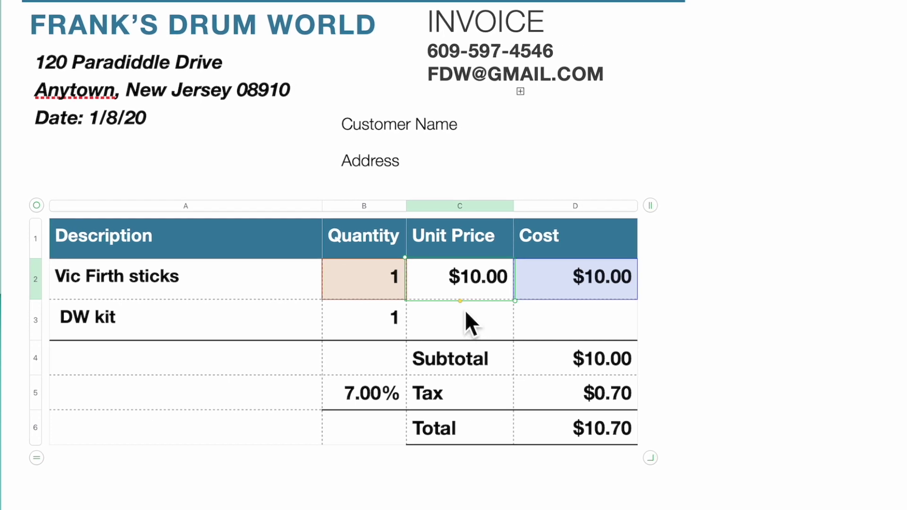
pyautogui.moveTo(467, 316); pyautogui.dragTo(462, 321)
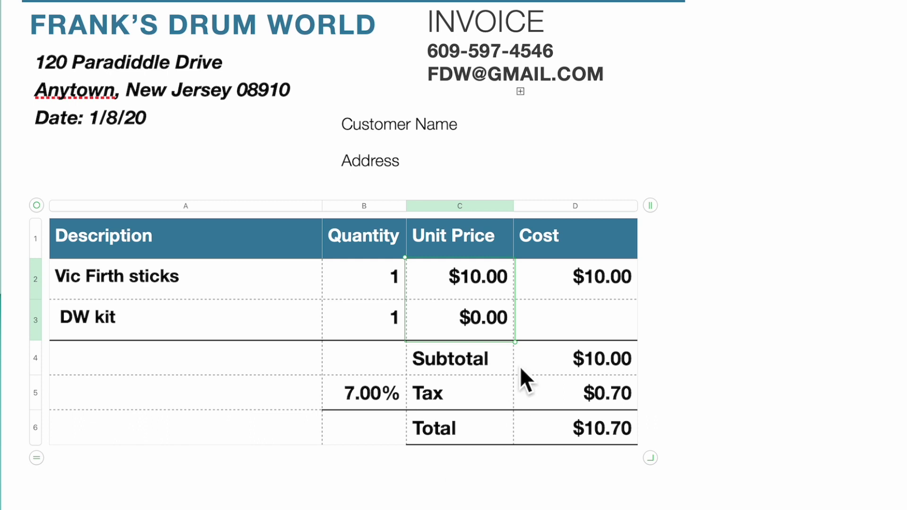
pyautogui.click(455, 320)
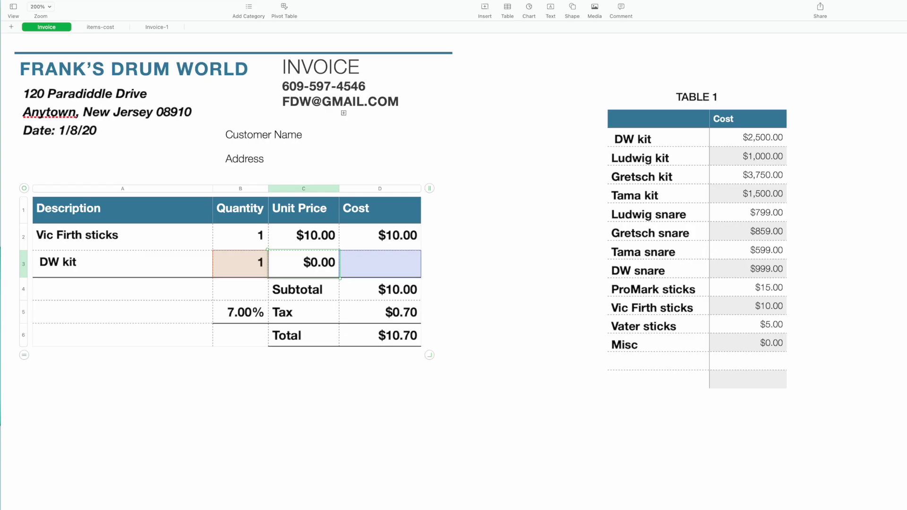
pyautogui.click(401, 269)
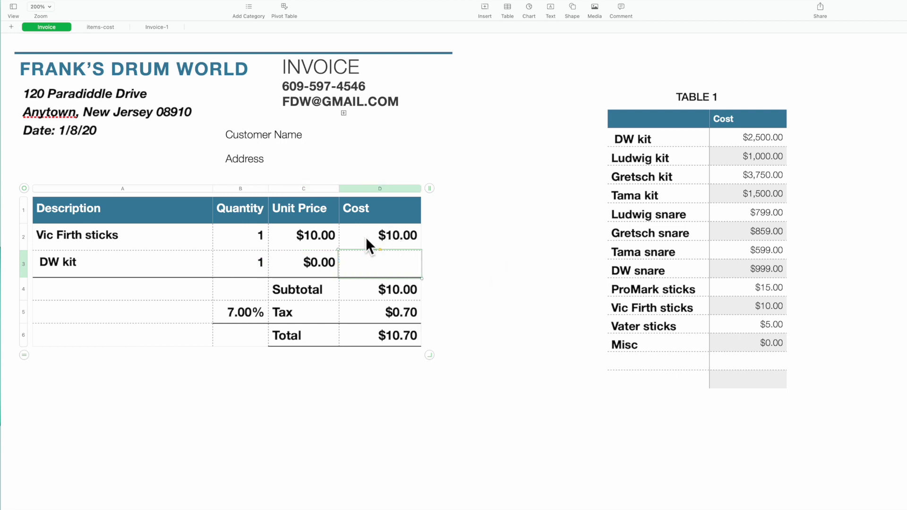
pyautogui.click(391, 232)
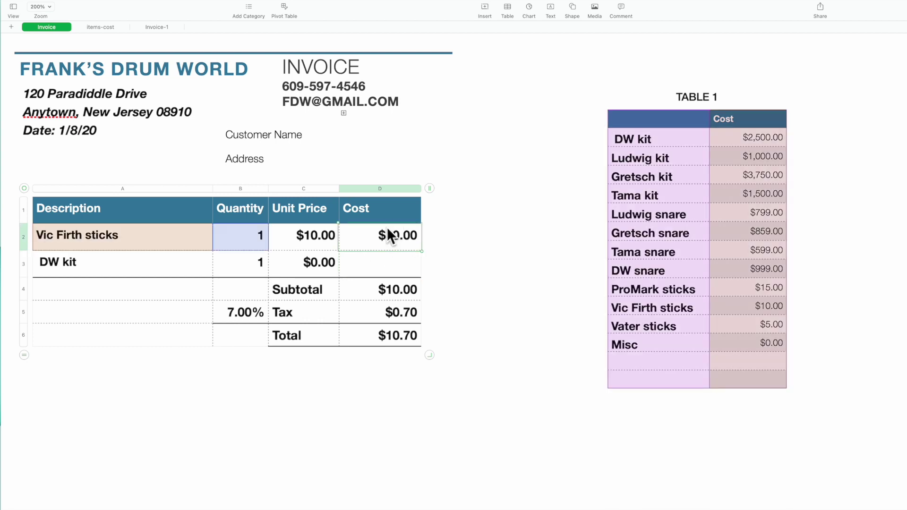
pyautogui.click(397, 272)
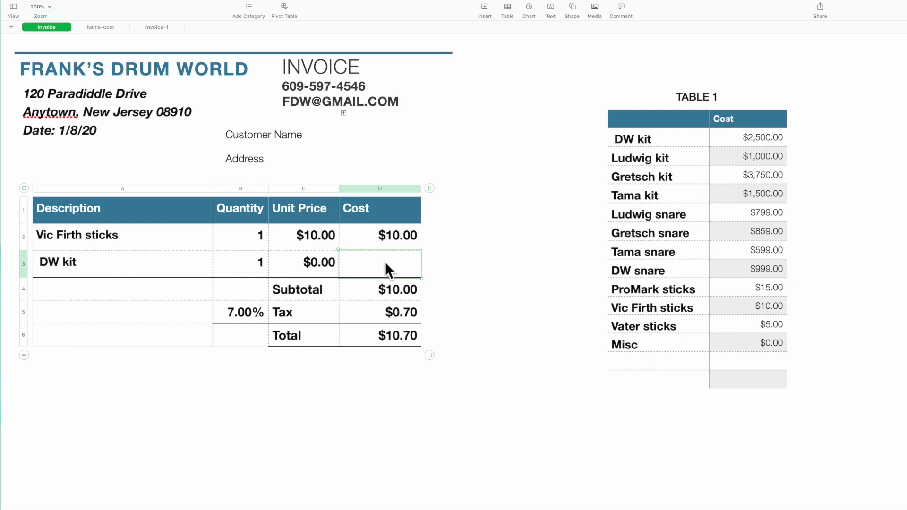
pyautogui.write('=')
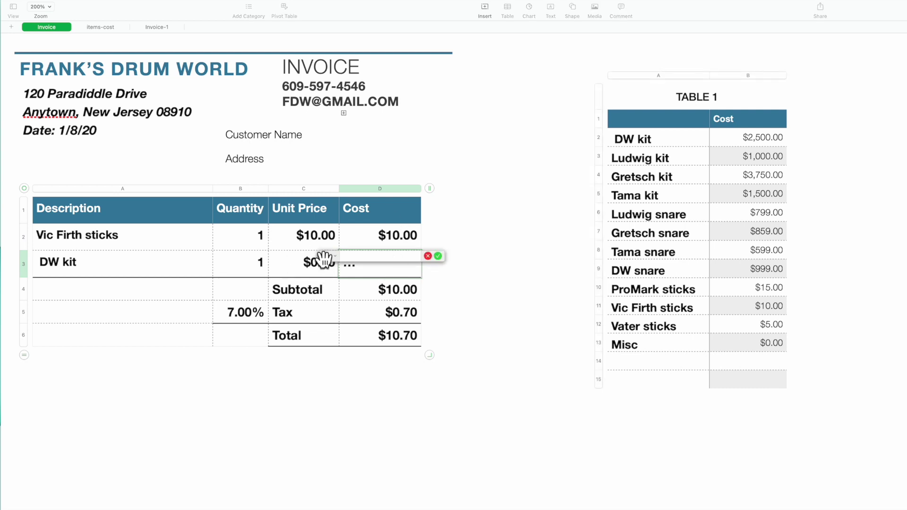
pyautogui.moveTo(328, 258); pyautogui.dragTo(238, 403)
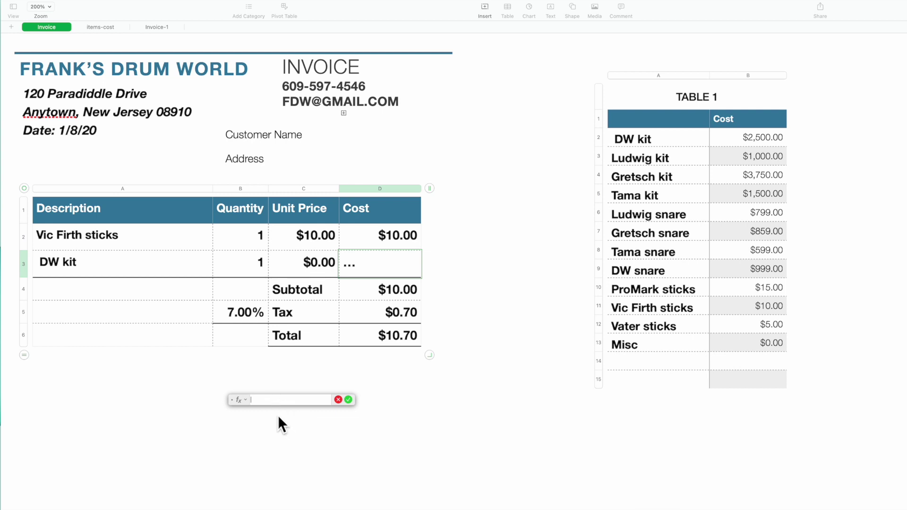
pyautogui.click(385, 238)
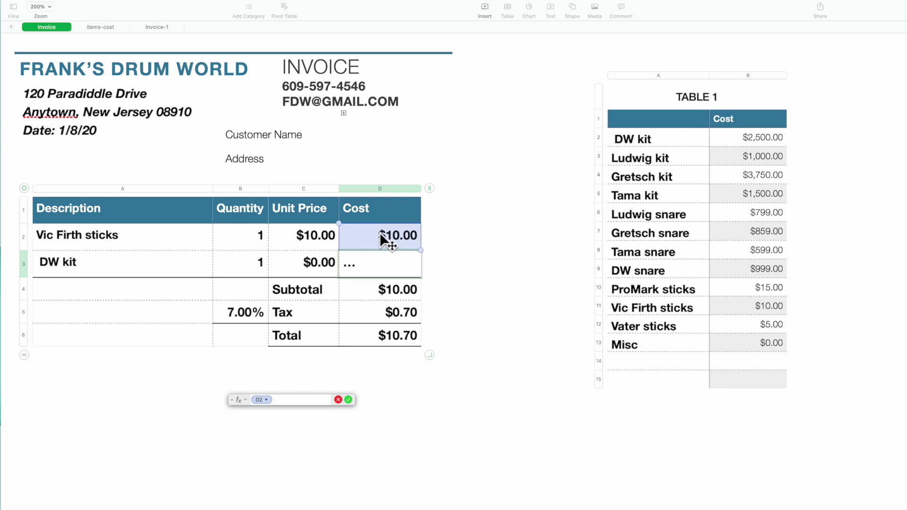
pyautogui.click(338, 400)
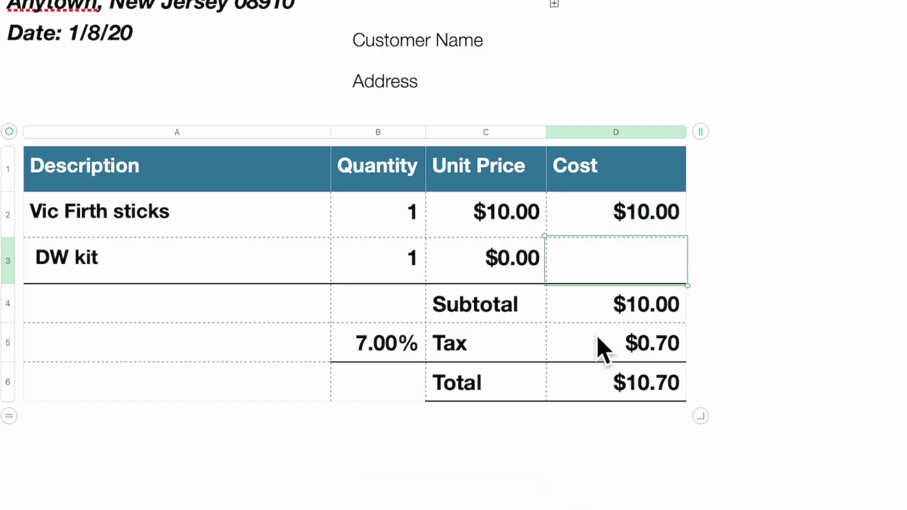
# Review how the Vic Firth sticks row's Cost formula combines the quantity with the LOOKUP function.
pyautogui.doubleClick(600, 214)
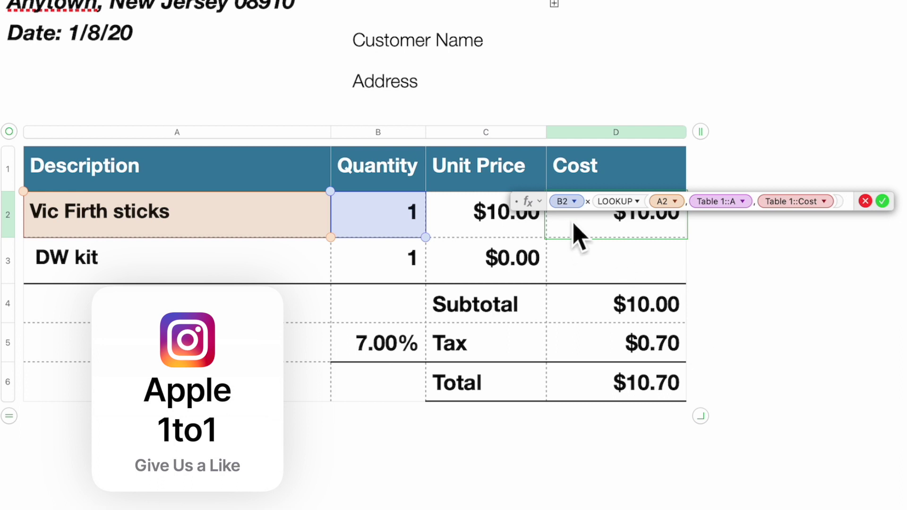
pyautogui.hscroll(1, 529, 239)
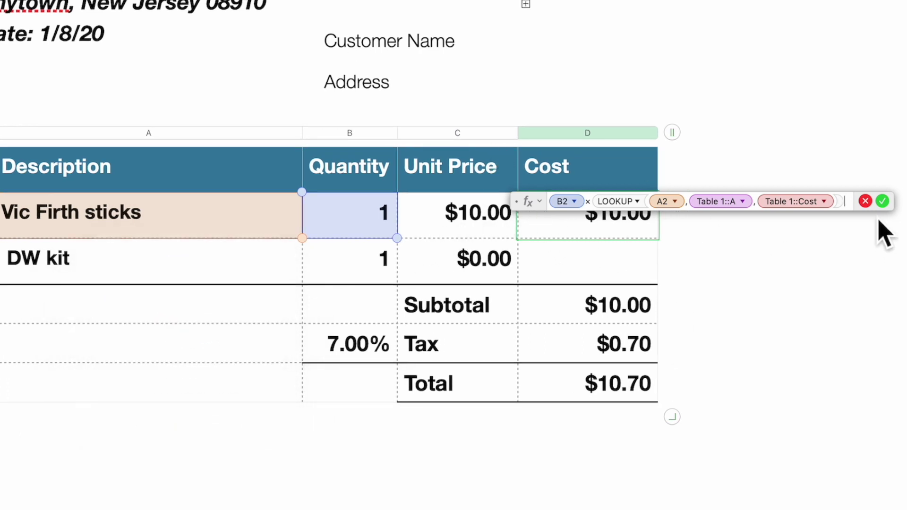
pyautogui.click(877, 202)
# Calculate the DW kit row's Cost as B3 × LOOKUP(A3, Table 1::A, Table 1::Cost).
pyautogui.click(585, 255)
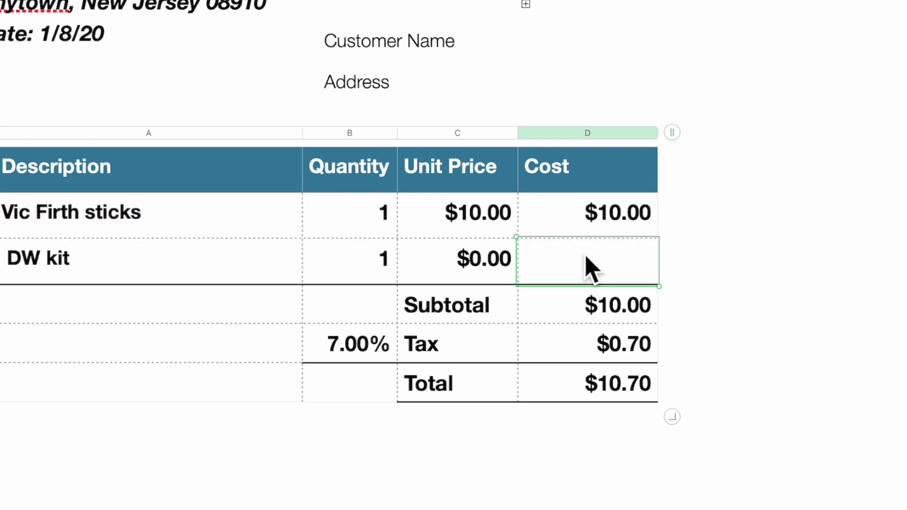
pyautogui.write('=')
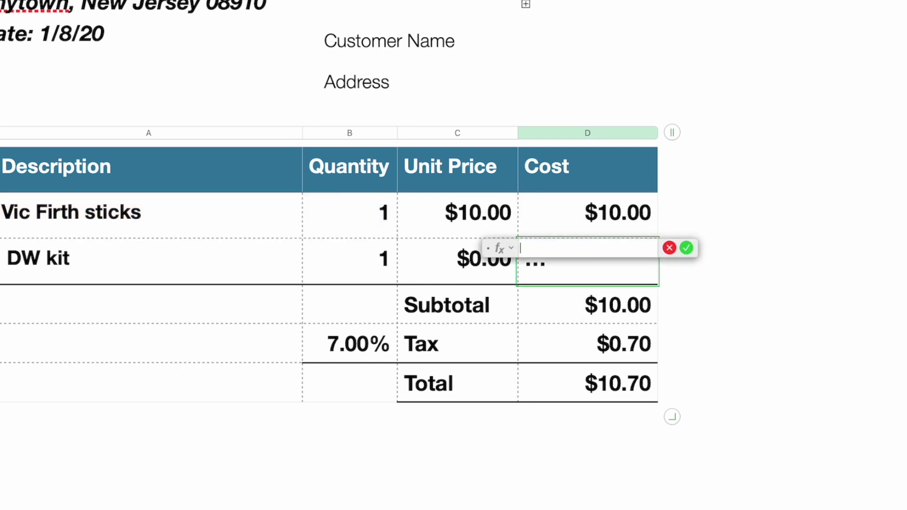
pyautogui.click(369, 267)
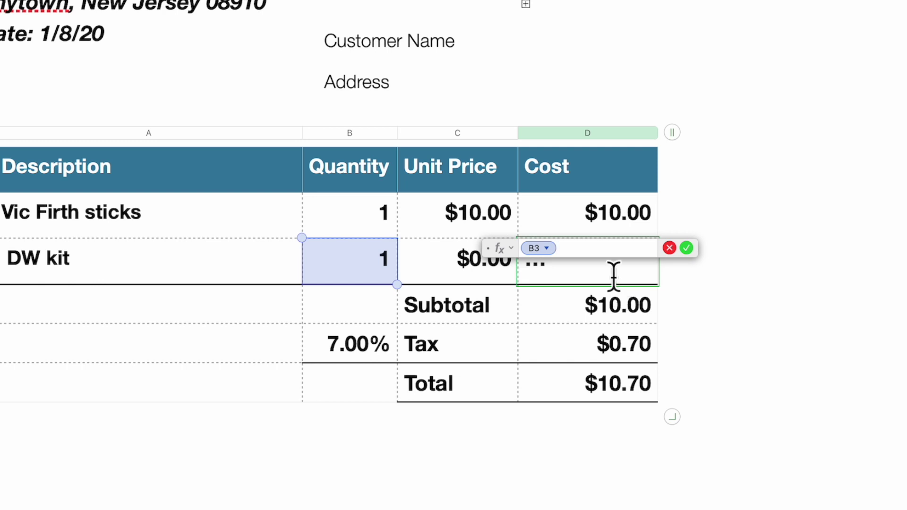
pyautogui.write('*')
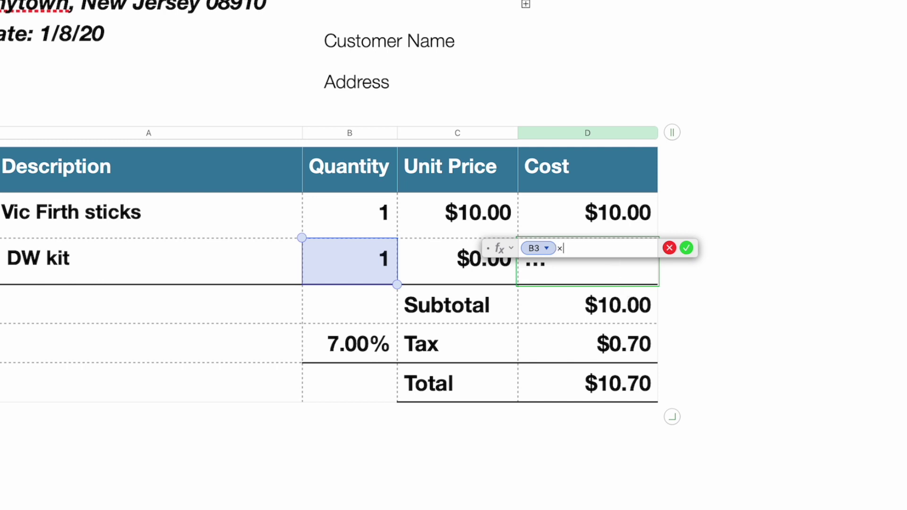
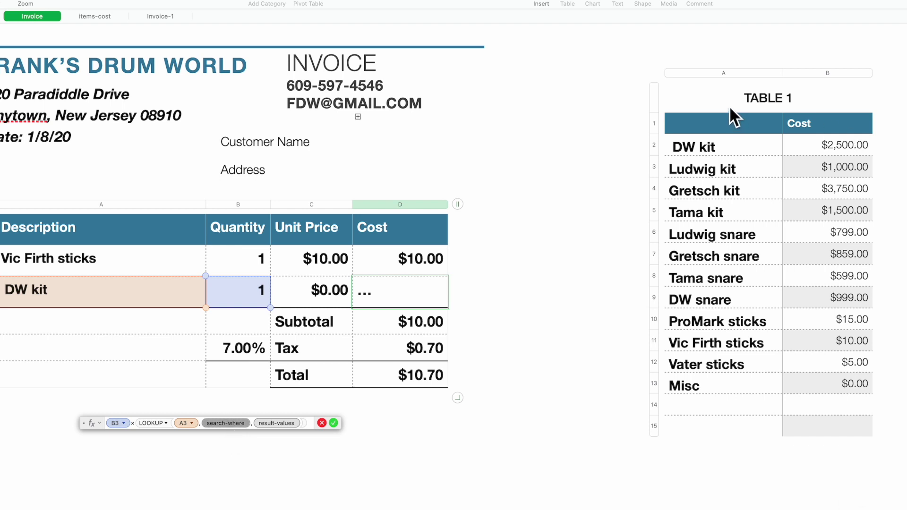
pyautogui.click(724, 73)
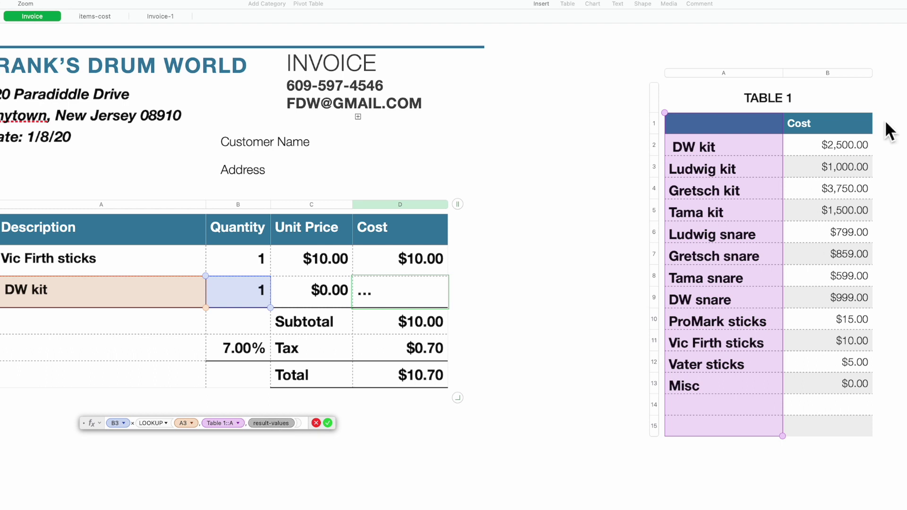
pyautogui.click(838, 72)
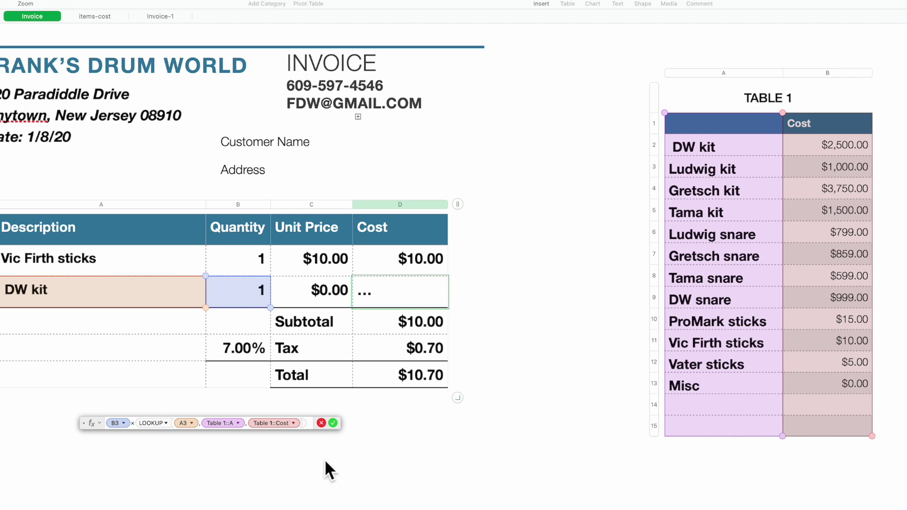
pyautogui.click(333, 424)
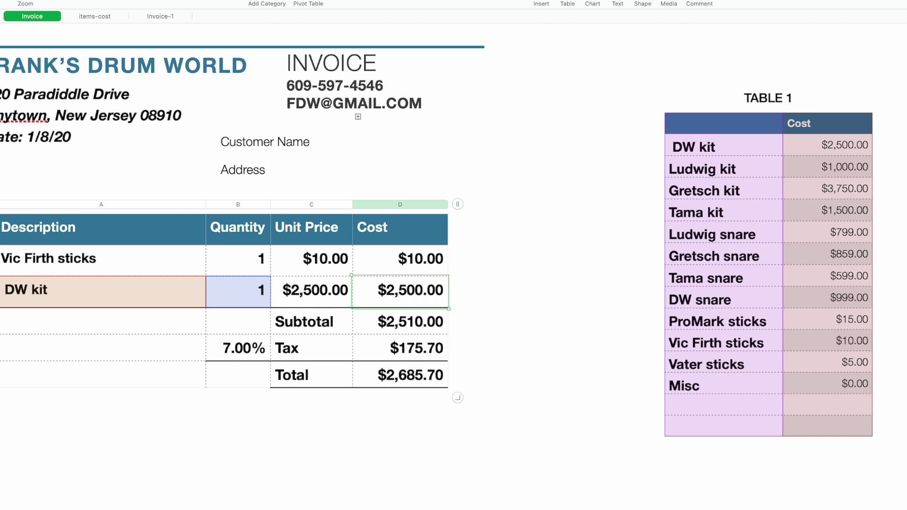
# Review how the DW kit row's Cost formula takes its price from Table 1, and close it without changes.
pyautogui.doubleClick(407, 291)
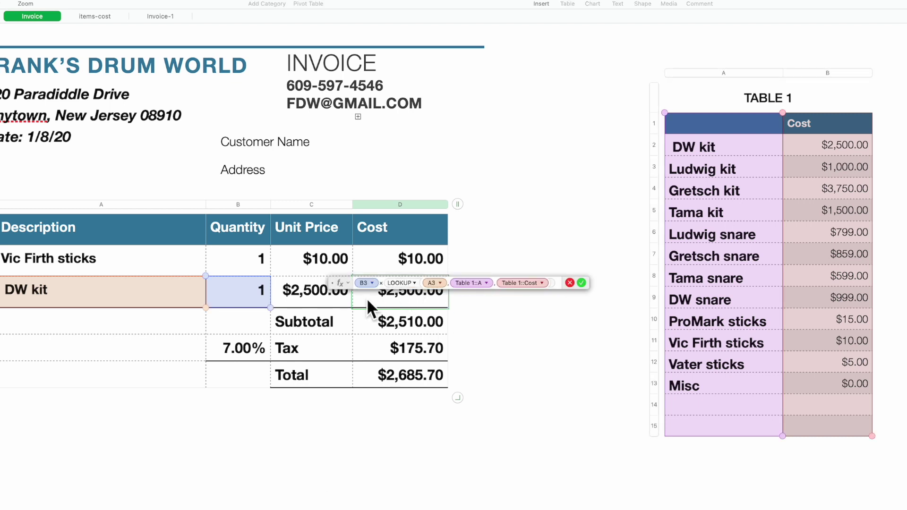
pyautogui.moveTo(349, 281); pyautogui.dragTo(374, 435)
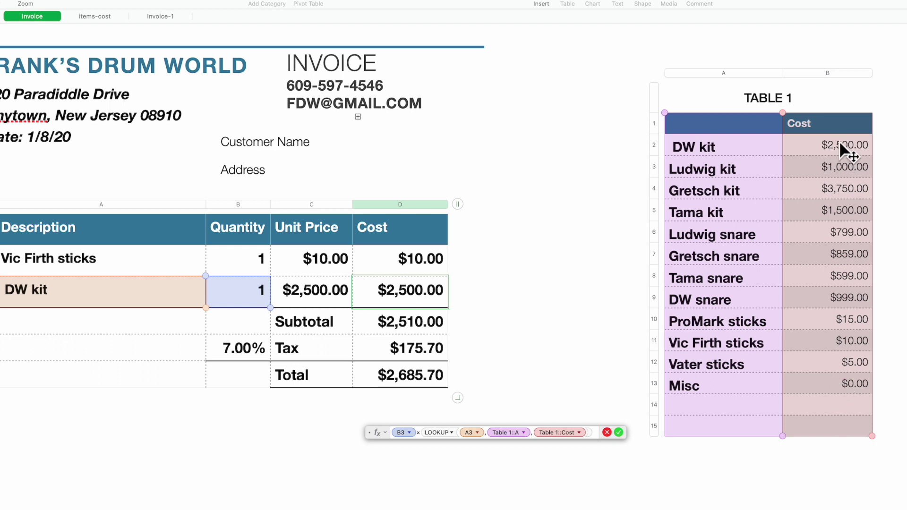
pyautogui.scroll(1, 845, 281)
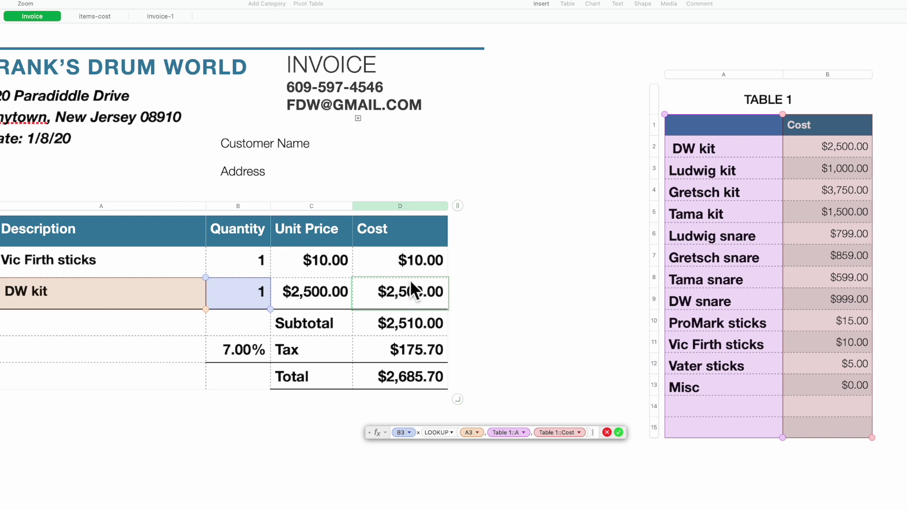
pyautogui.click(619, 432)
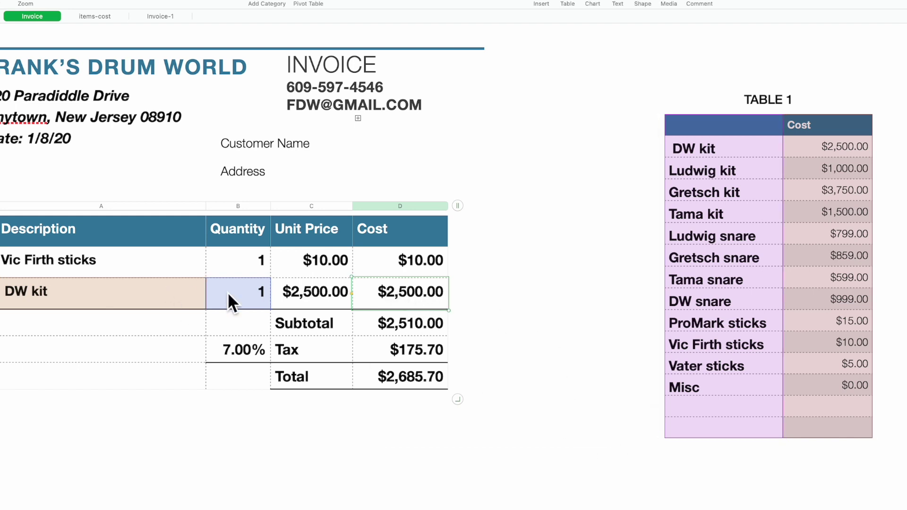
# Set the DW kit row's quantity to 2.
pyautogui.click(258, 298)
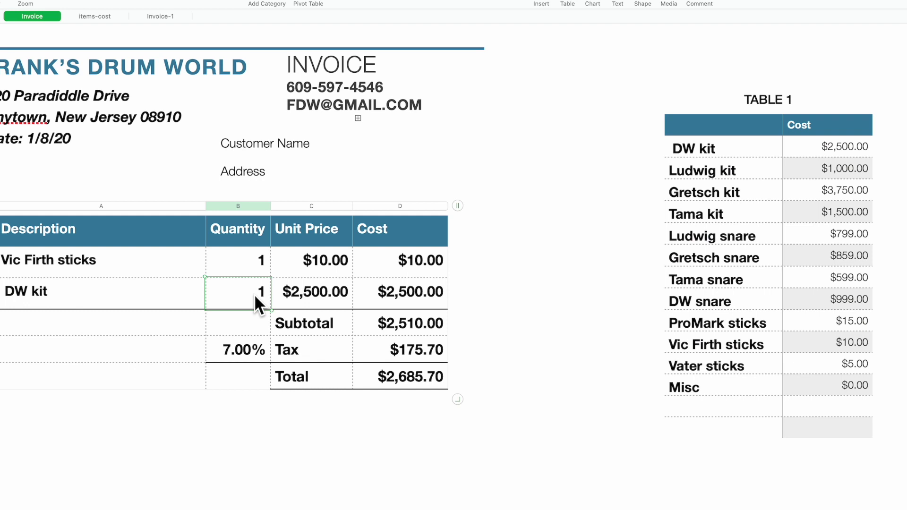
pyautogui.write('2')
pyautogui.press('Return')
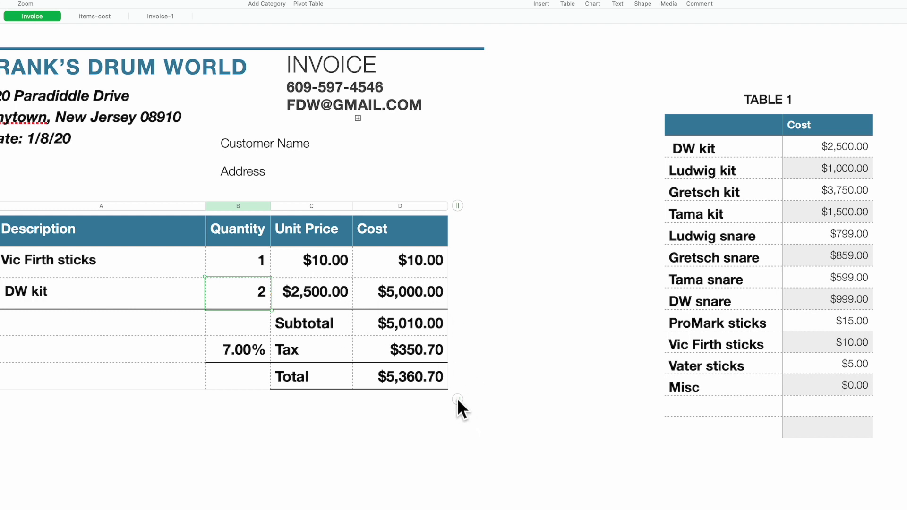
# Add a row below the DW kit row and fill it with the item DW snare and quantity 1.
pyautogui.moveTo(457, 398); pyautogui.dragTo(466, 463)
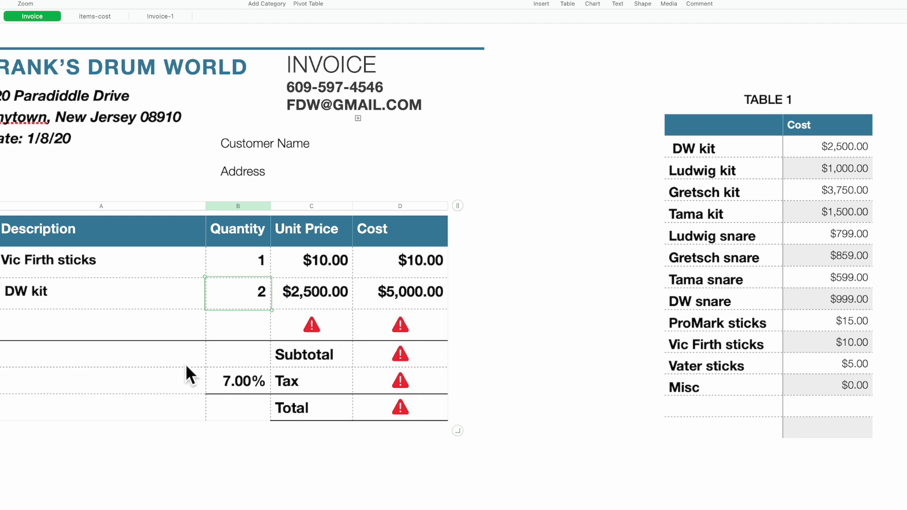
pyautogui.click(91, 336)
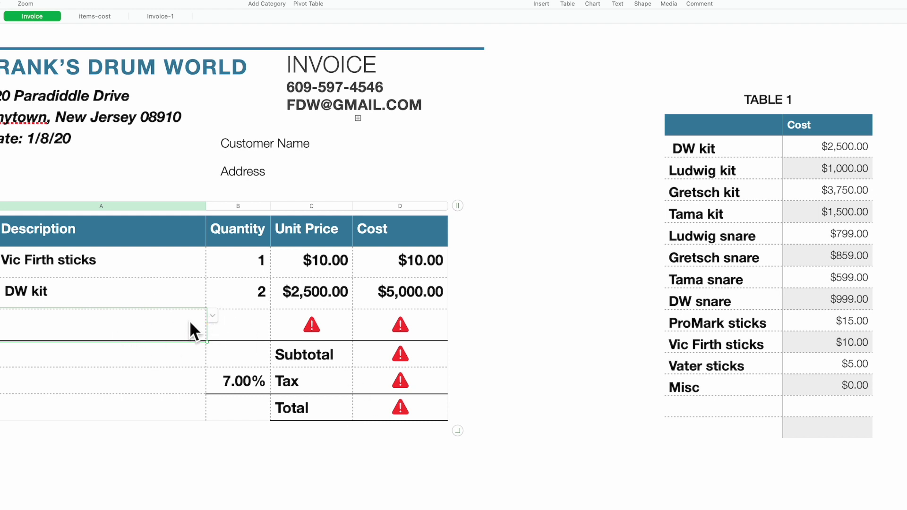
pyautogui.click(213, 316)
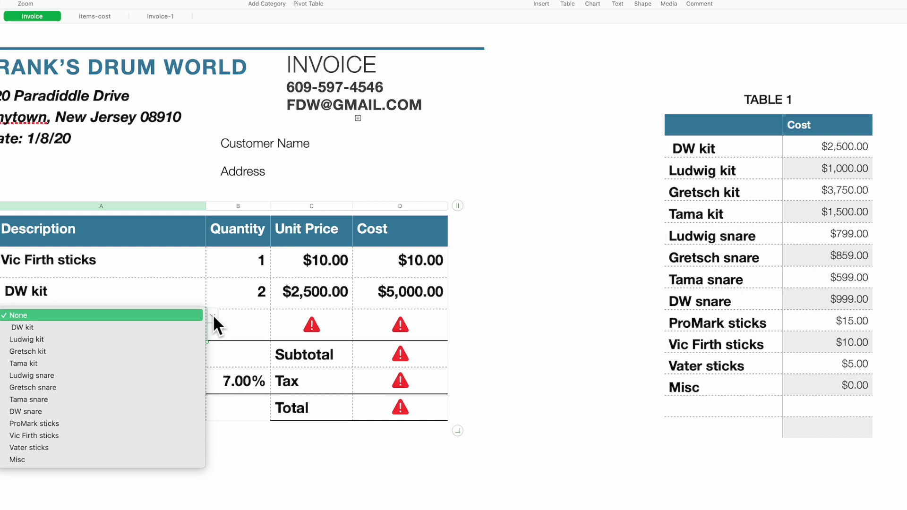
pyautogui.click(172, 413)
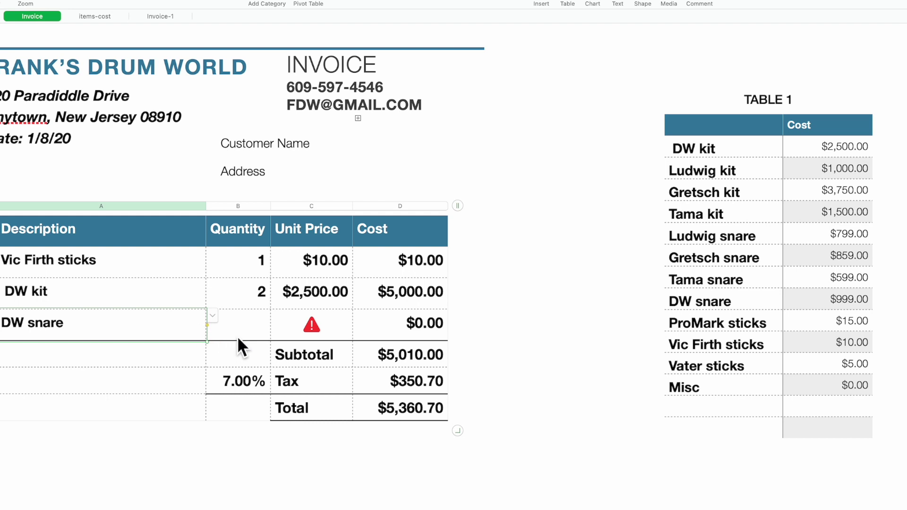
pyautogui.click(255, 335)
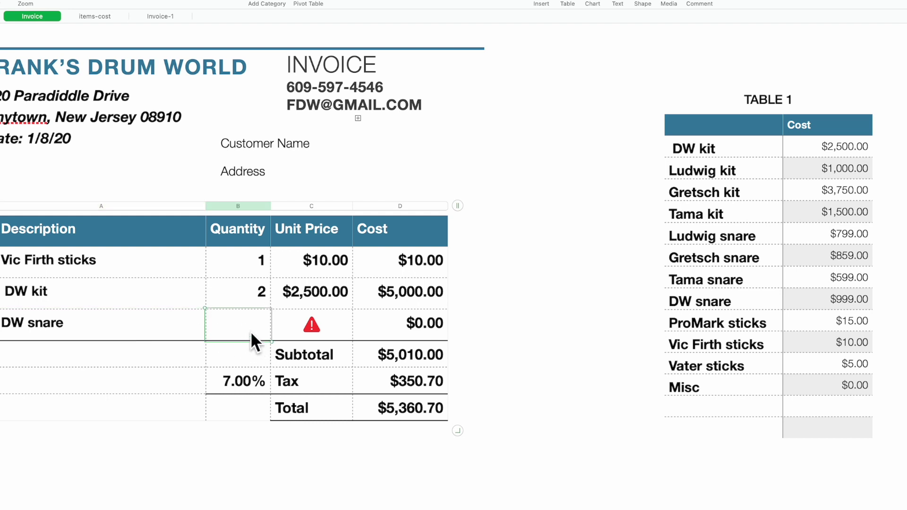
pyautogui.write('1')
pyautogui.press('Return')
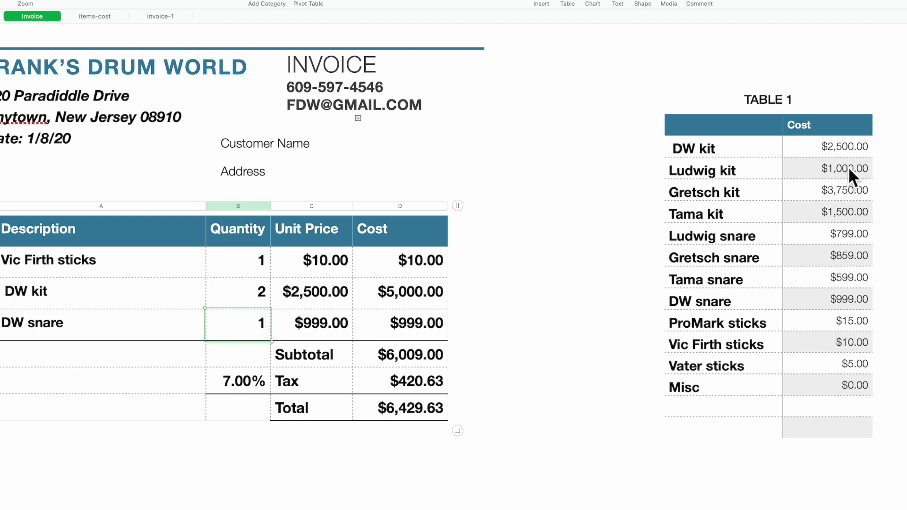
# Set the DW kit's cost in Table 1 to 3200.
pyautogui.click(853, 149)
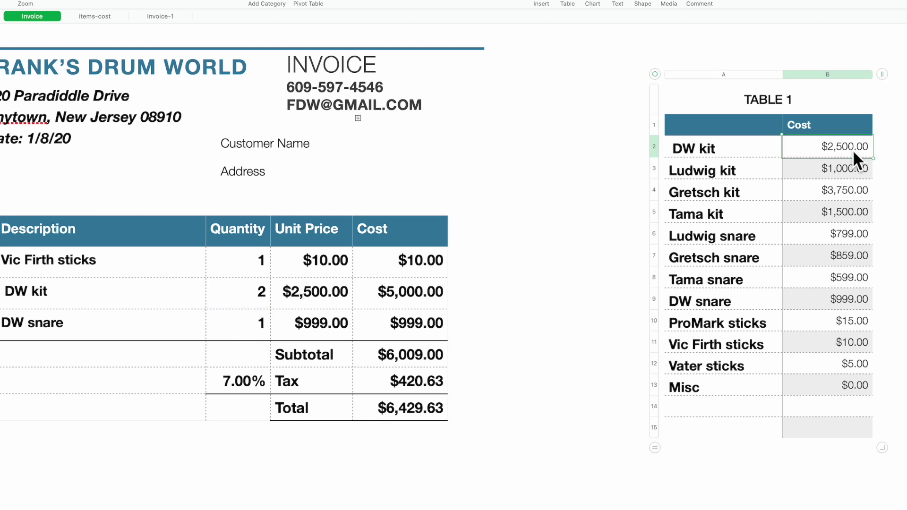
pyautogui.write('32')
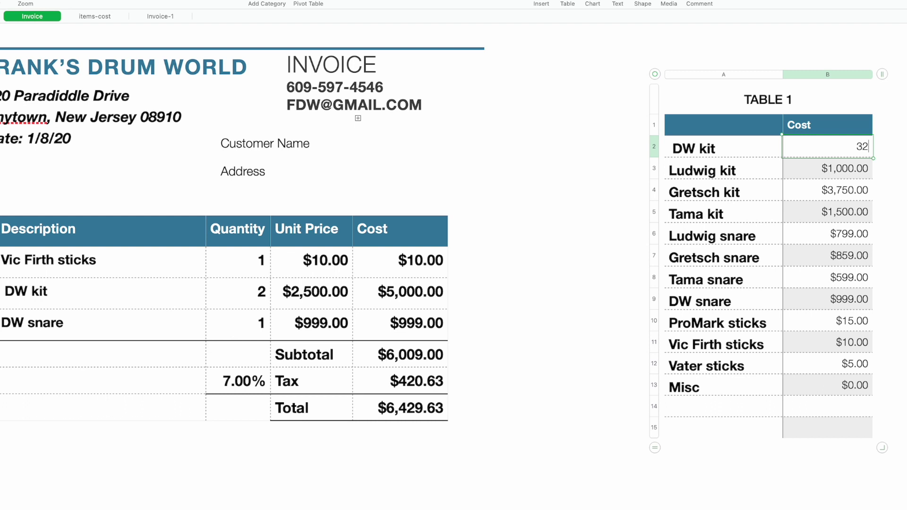
pyautogui.write('00.')
pyautogui.press('Return')
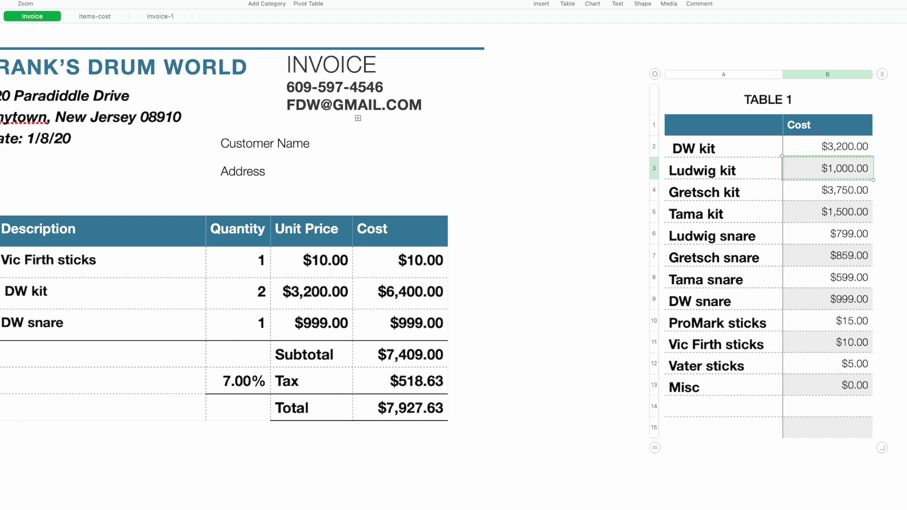
# Examine which invoice cells the DW kit row's Unit Price formula refers to.
pyautogui.click(302, 296)
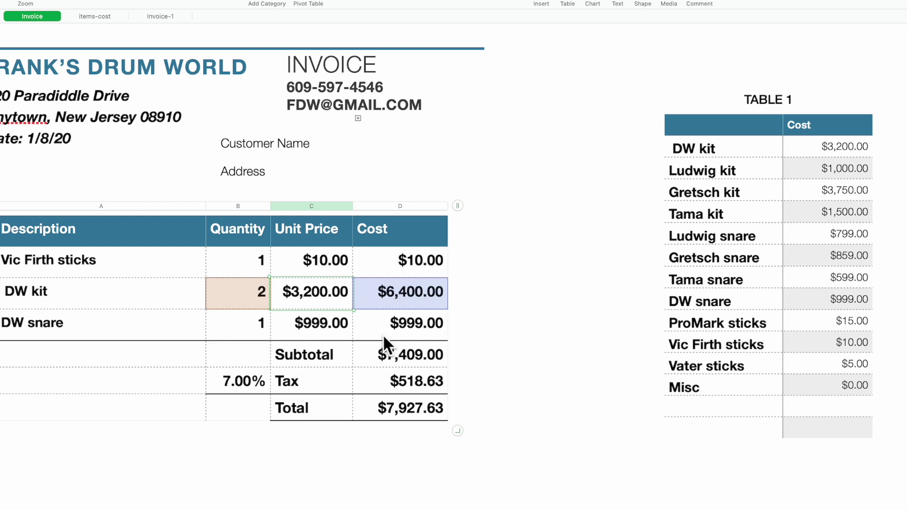
pyautogui.moveTo(383, 336); pyautogui.dragTo(322, 205)
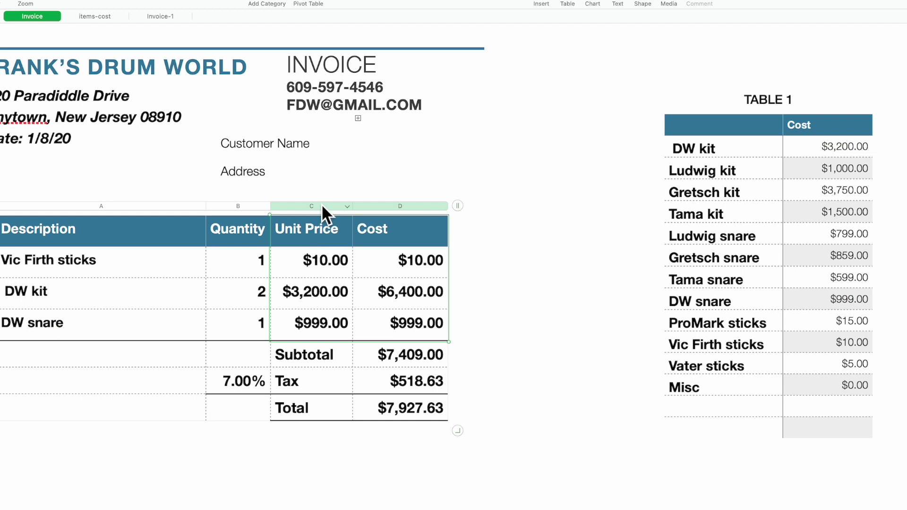
pyautogui.click(324, 293)
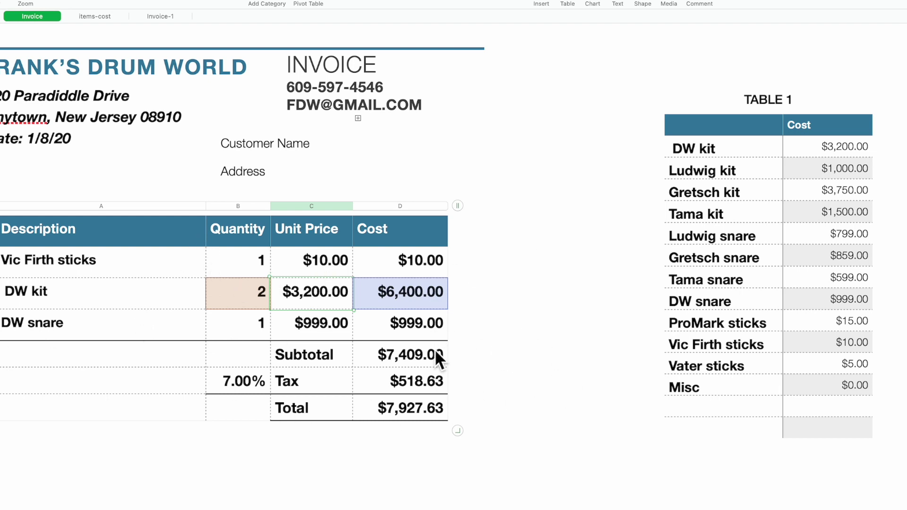
# Extend the invoice table by two item rows, and delete them together with the DW snare row.
pyautogui.moveTo(458, 431); pyautogui.dragTo(460, 508)
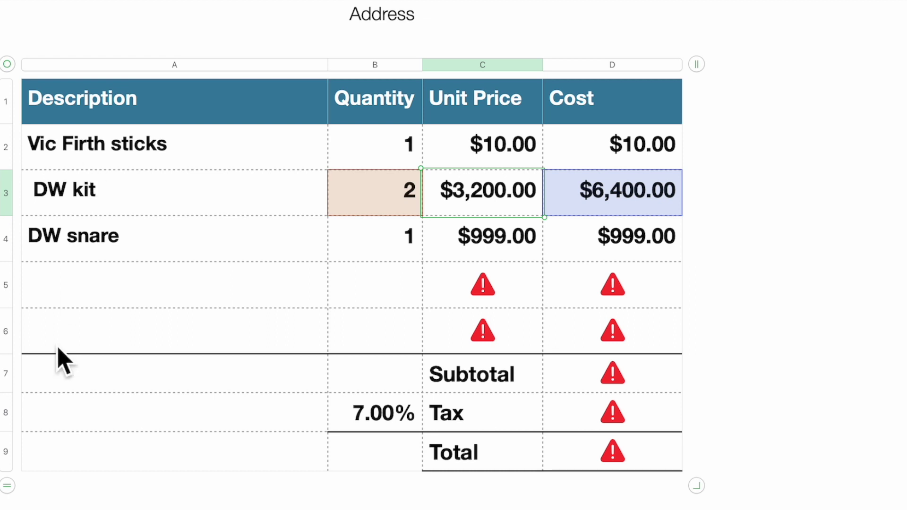
pyautogui.click(8, 244)
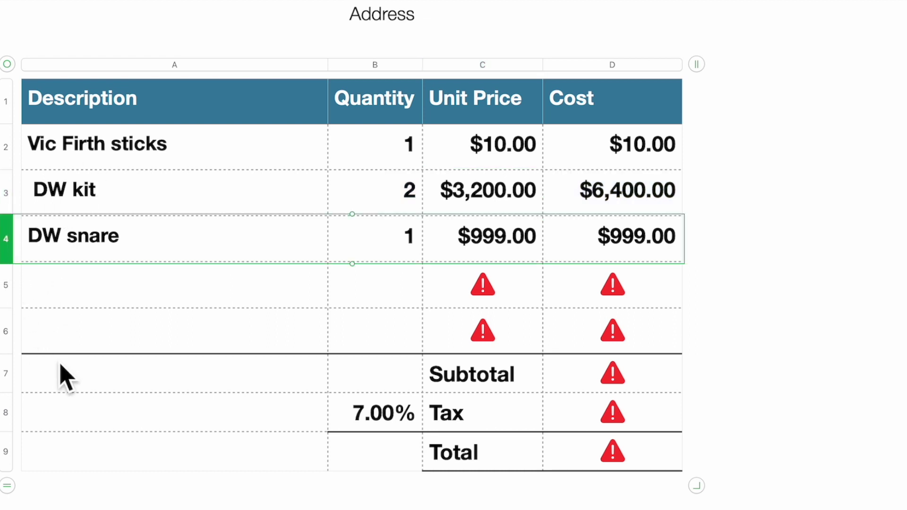
pyautogui.keyDown('shift'); pyautogui.click(9, 344); pyautogui.keyUp('shift')
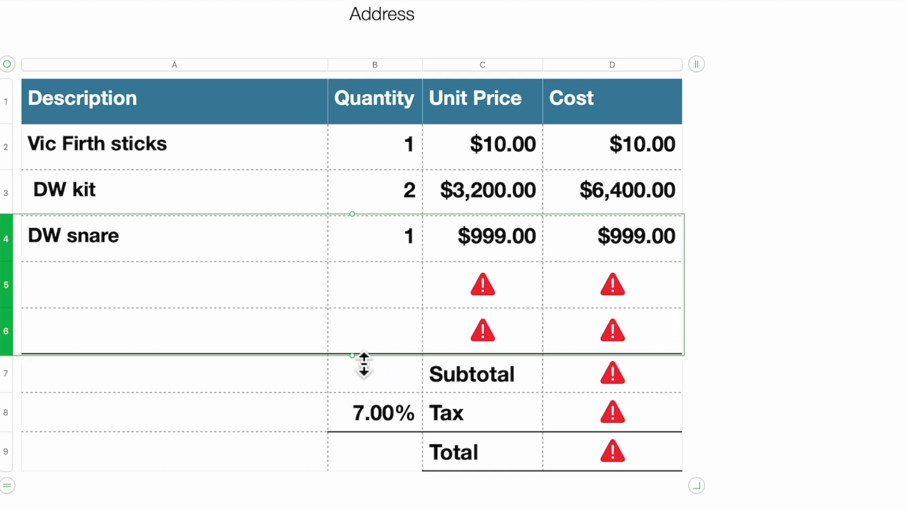
pyautogui.rightClick(344, 323)
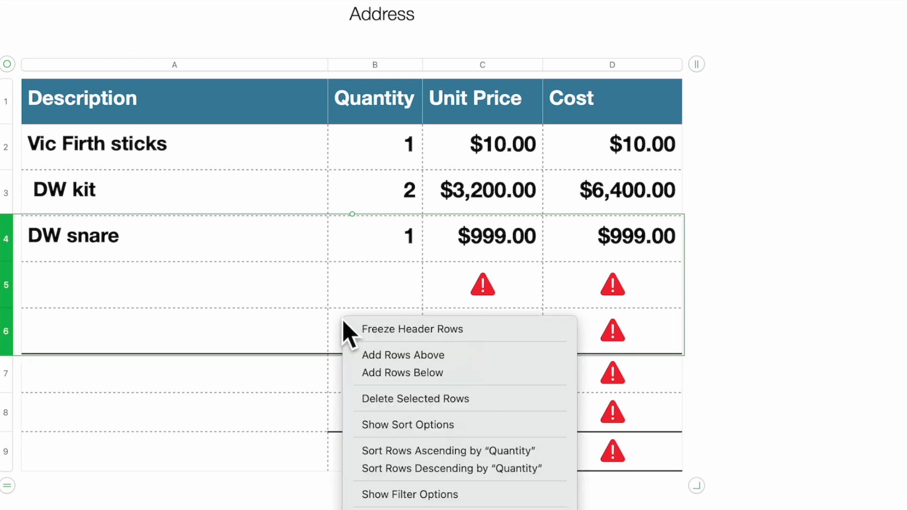
pyautogui.click(376, 405)
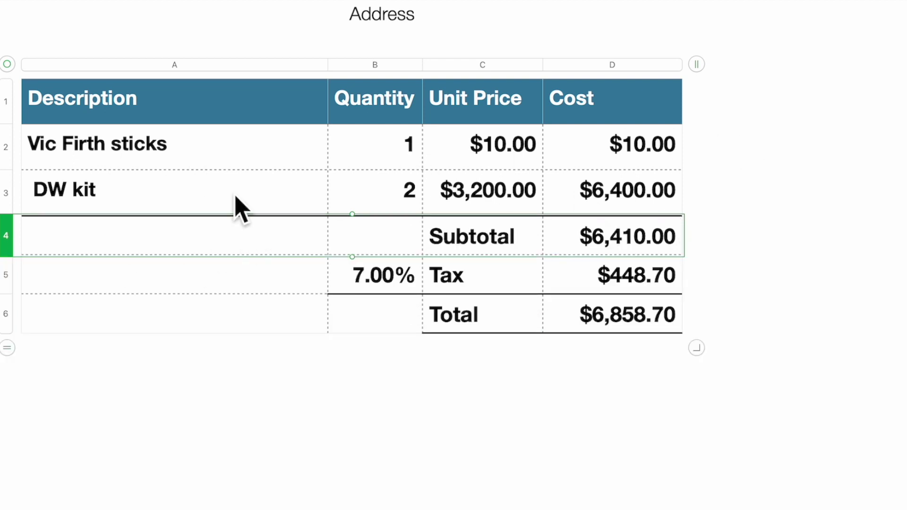
# Change the item in the first invoice row from Vic Firth sticks to Misc.
pyautogui.click(267, 152)
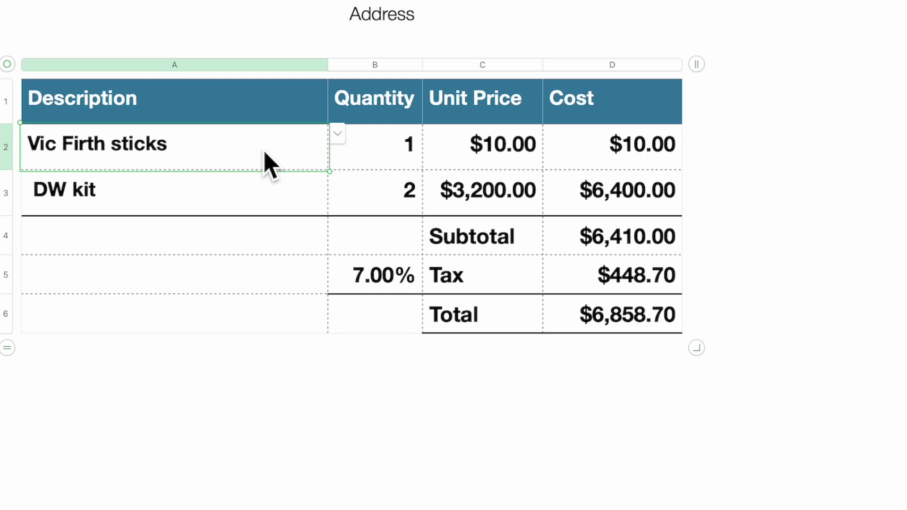
pyautogui.click(340, 138)
pyautogui.click(300, 194)
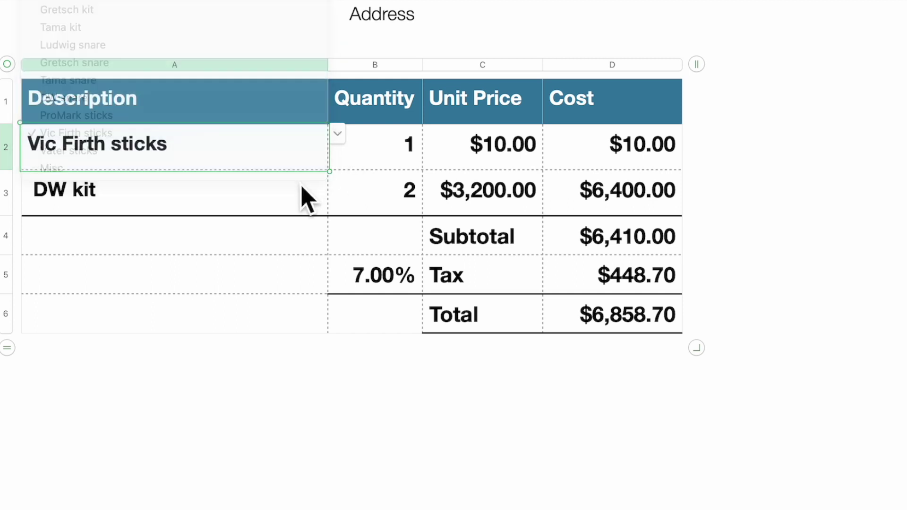
pyautogui.click(340, 138)
pyautogui.click(325, 171)
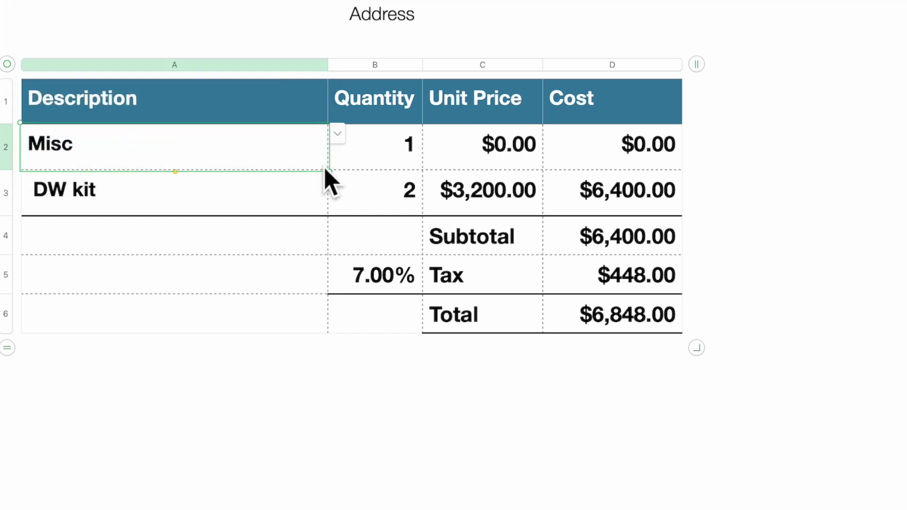
# Change the item in the second invoice row from DW kit to Misc.
pyautogui.click(291, 189)
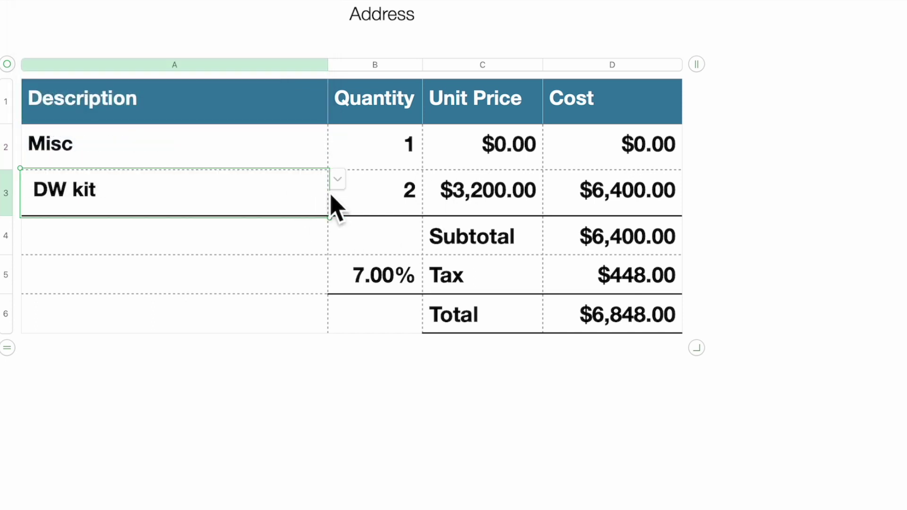
pyautogui.click(341, 184)
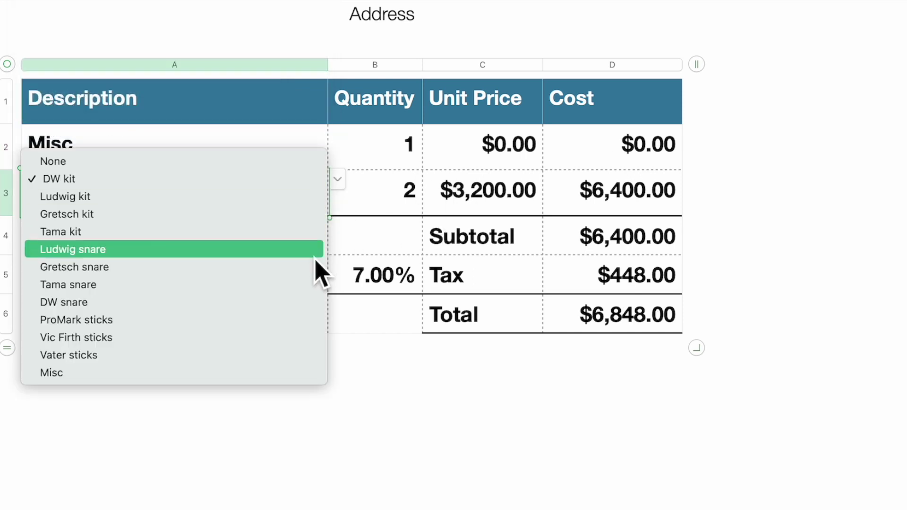
pyautogui.click(299, 377)
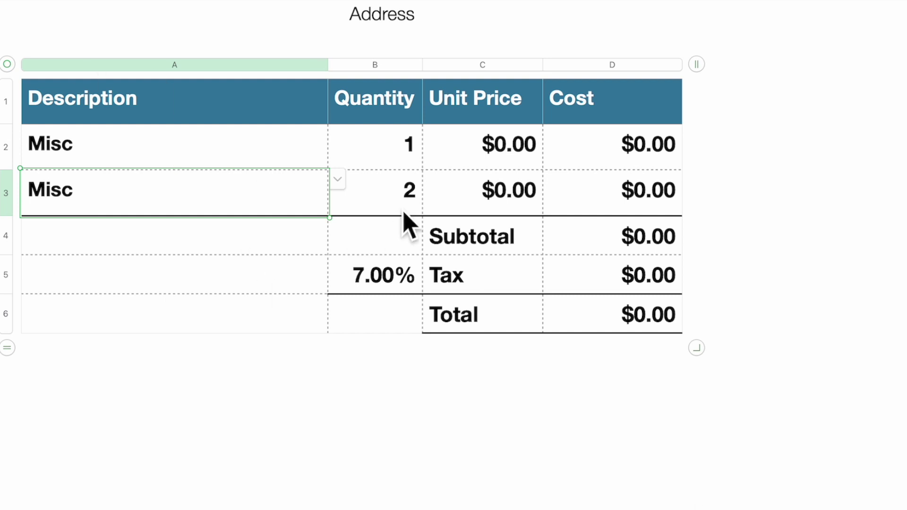
# Change the item in the first invoice row to Vic Firth sticks.
pyautogui.click(291, 144)
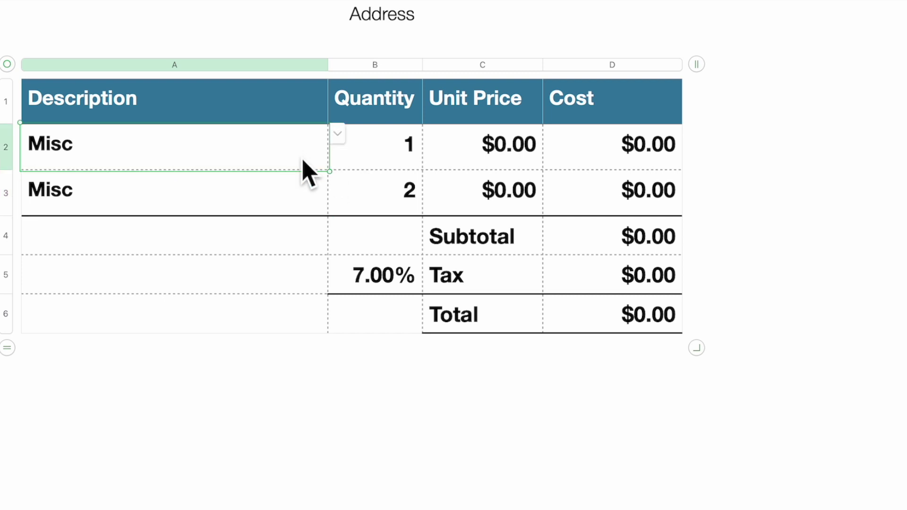
pyautogui.click(338, 135)
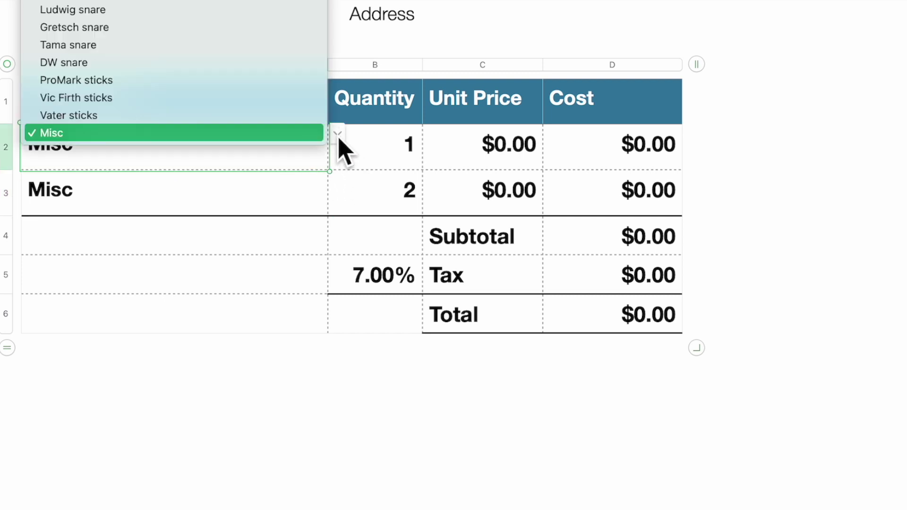
pyautogui.click(311, 102)
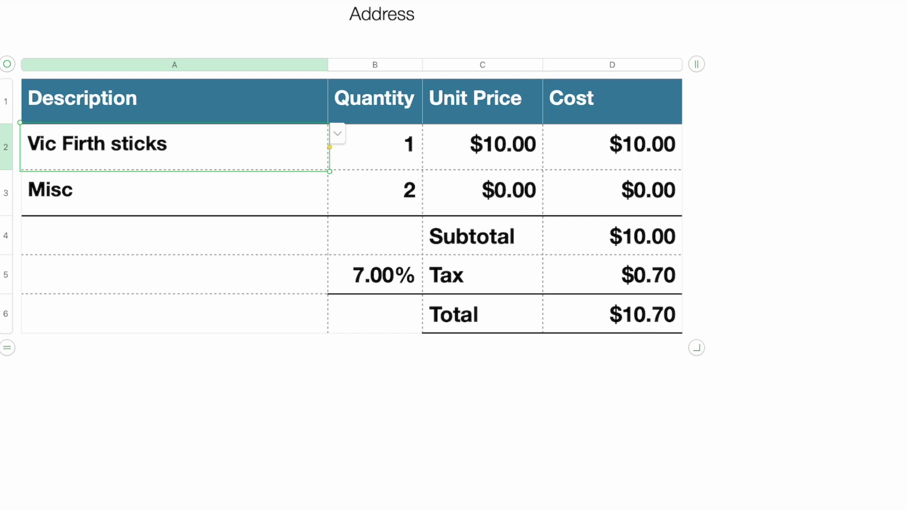
pyautogui.press('Escape')
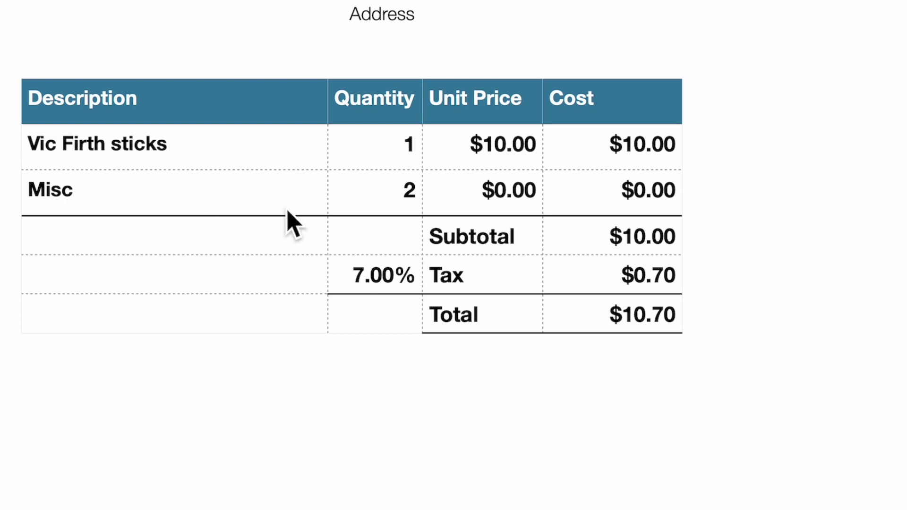
# Try a quantity of 0 in the Misc row of the invoice.
pyautogui.click(409, 198)
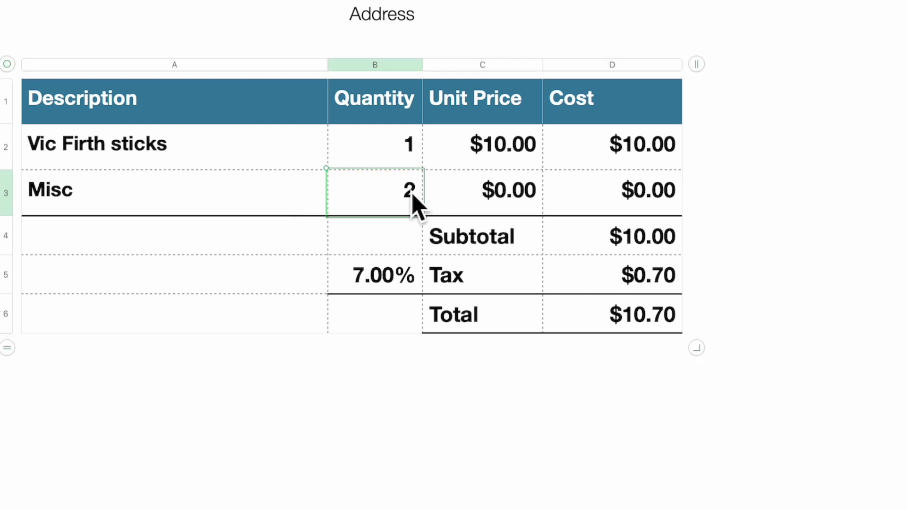
pyautogui.write('0')
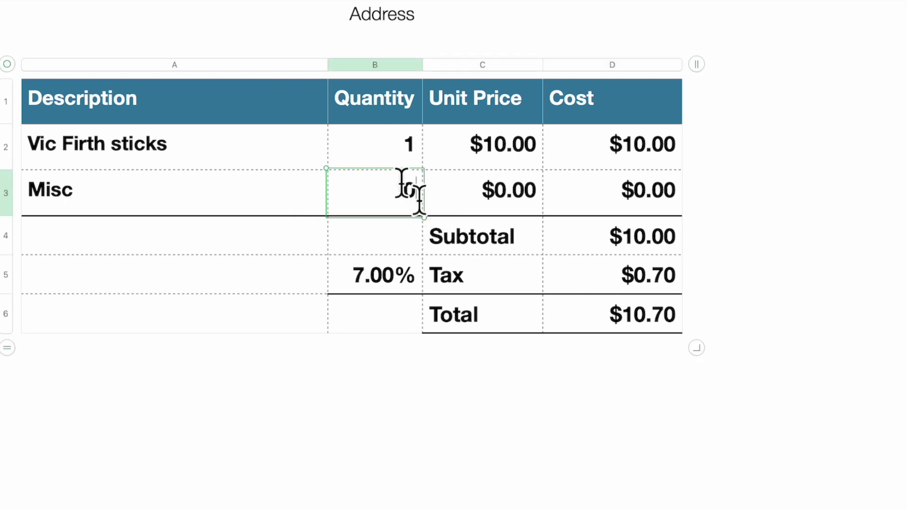
pyautogui.click(192, 190)
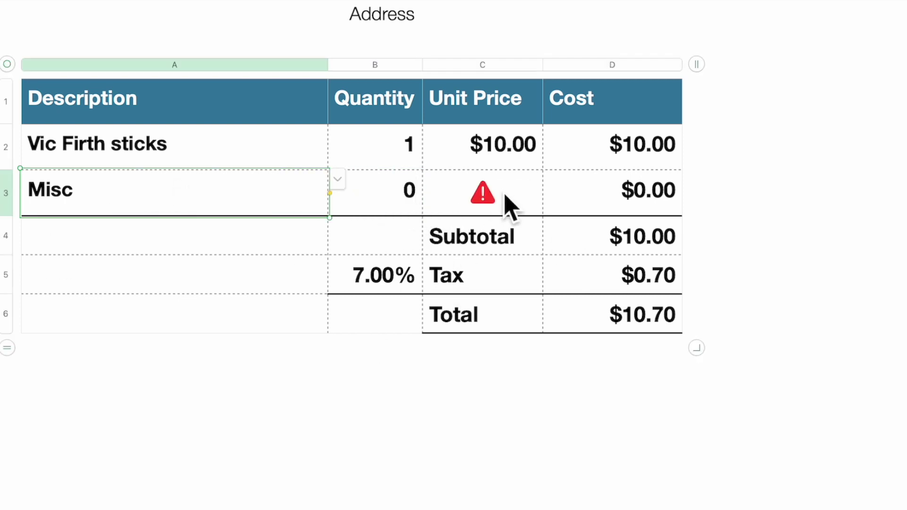
# Set the Misc row's quantity in the invoice to 1.
pyautogui.click(413, 195)
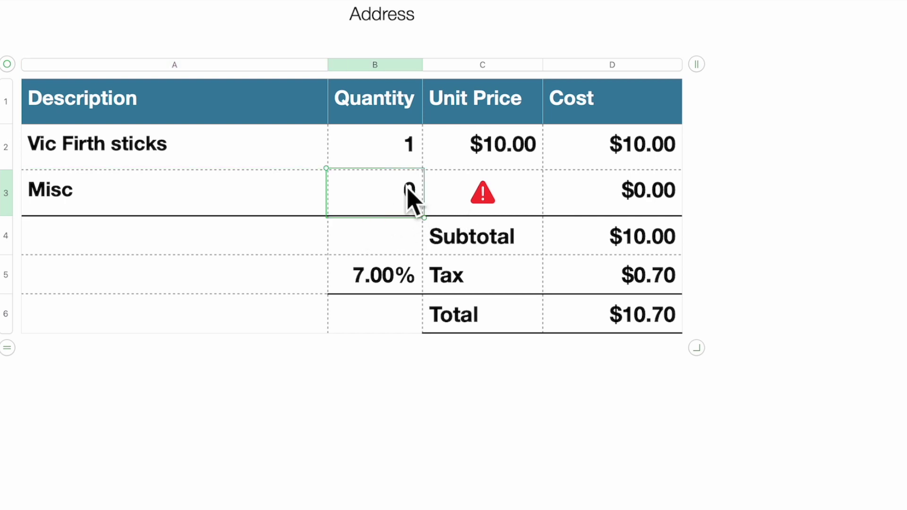
pyautogui.write('1')
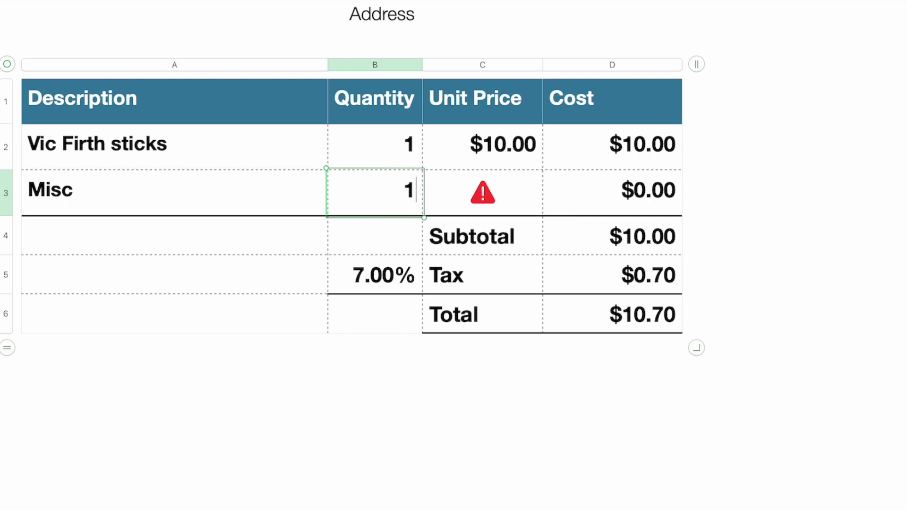
pyautogui.click(424, 217)
pyautogui.click(509, 207)
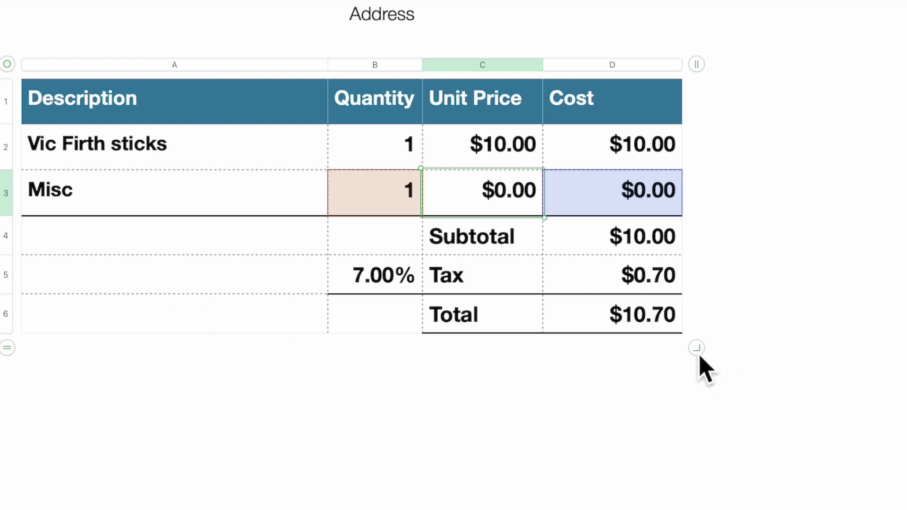
# Extend the invoice table by two item rows and fill the first new one with DW kit, quantity 1.
pyautogui.moveTo(696, 350); pyautogui.dragTo(703, 500)
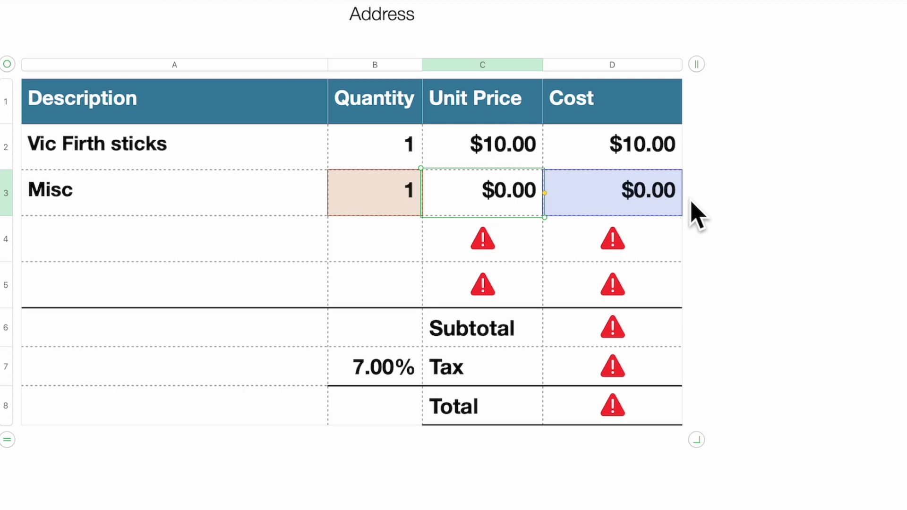
pyautogui.click(309, 254)
pyautogui.click(337, 225)
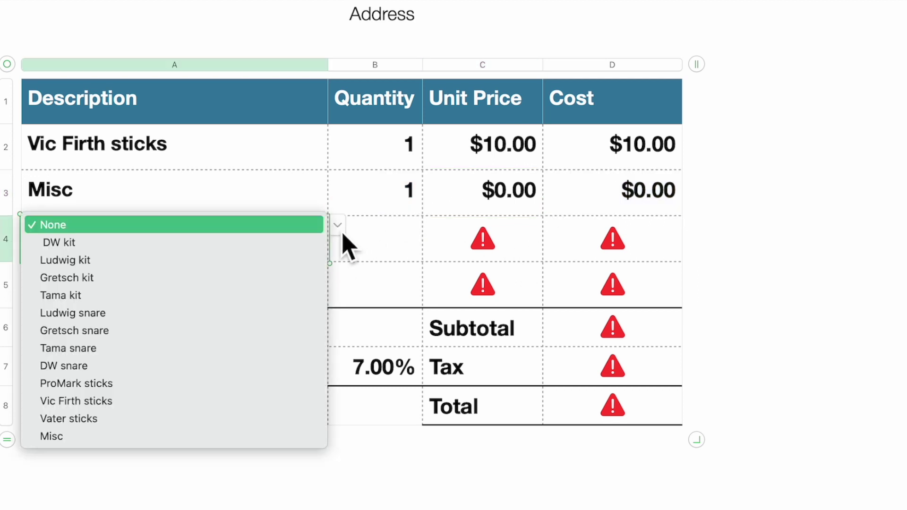
pyautogui.click(316, 243)
pyautogui.click(386, 243)
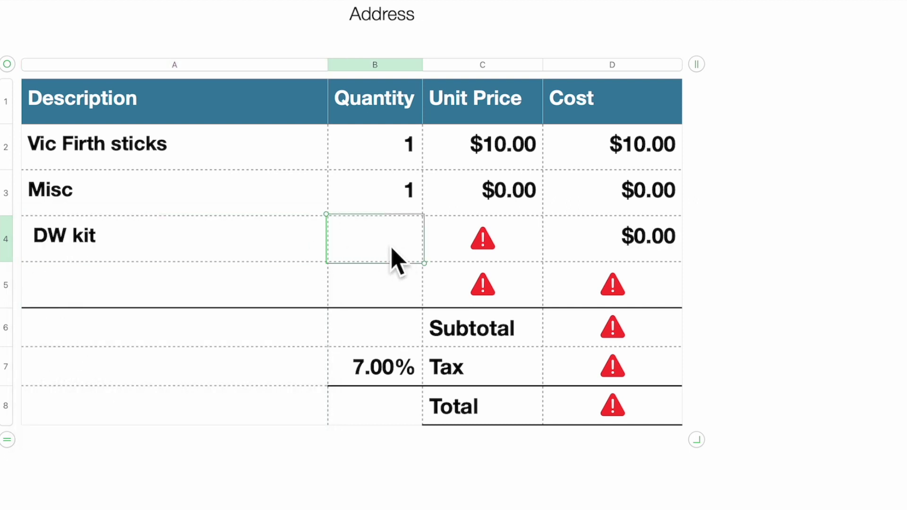
pyautogui.write('1')
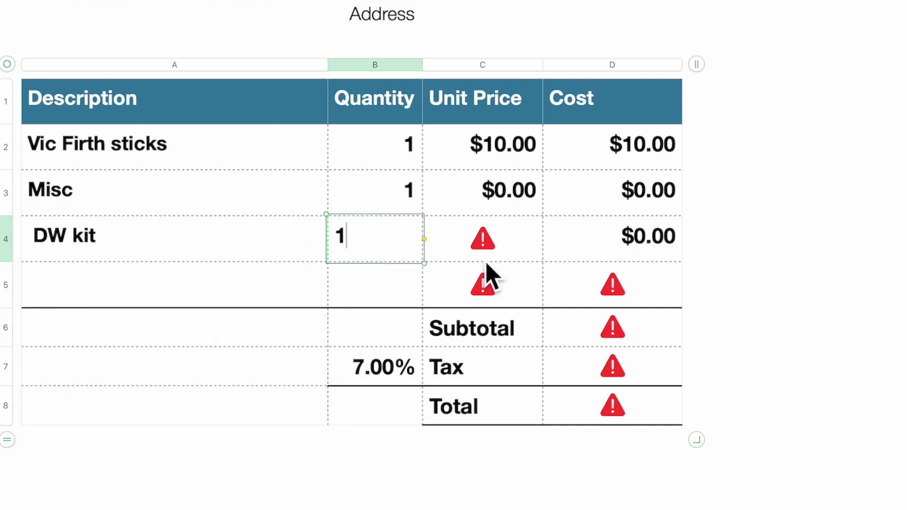
pyautogui.press('Return')
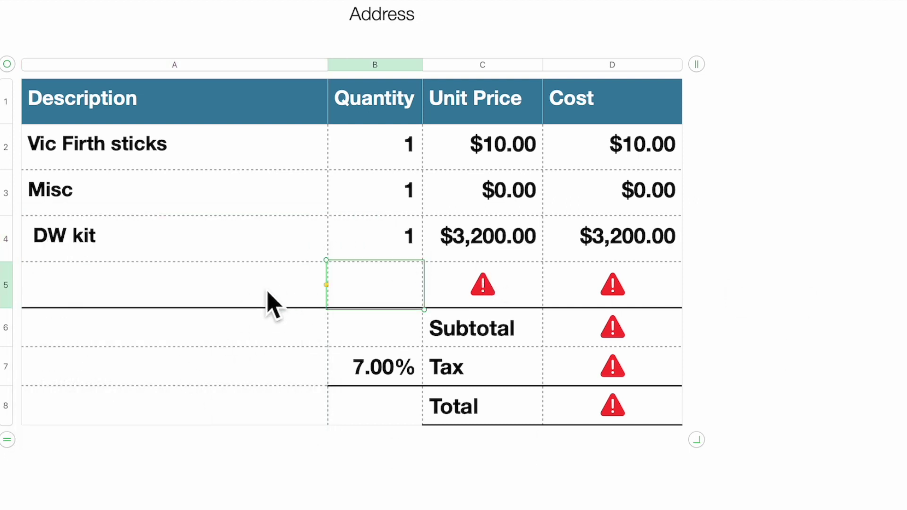
# Fill the remaining empty invoice row with Tama snare and a quantity of 1.
pyautogui.click(267, 295)
pyautogui.click(337, 272)
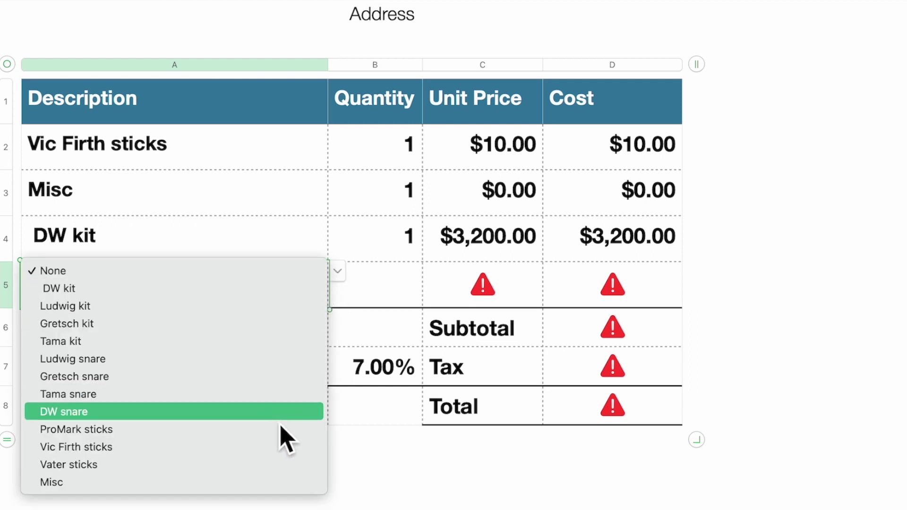
pyautogui.click(279, 402)
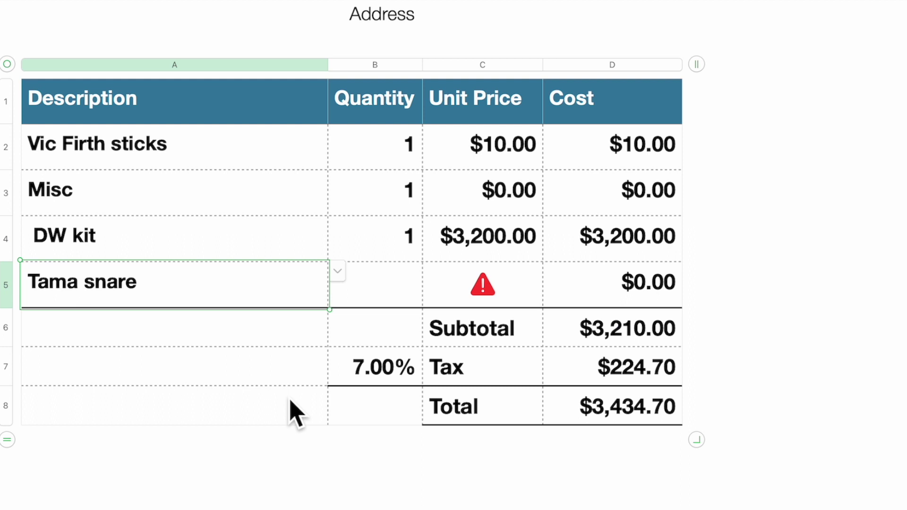
pyautogui.click(401, 286)
pyautogui.write('1')
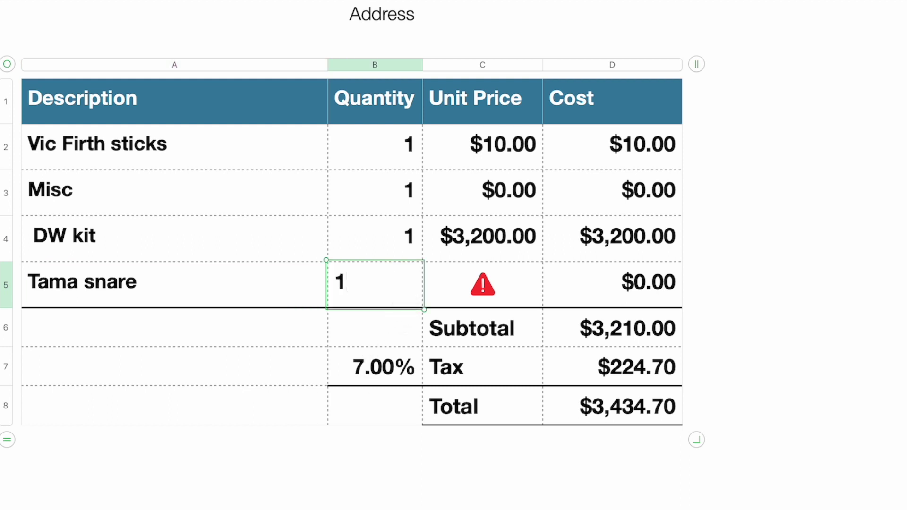
pyautogui.press('Return')
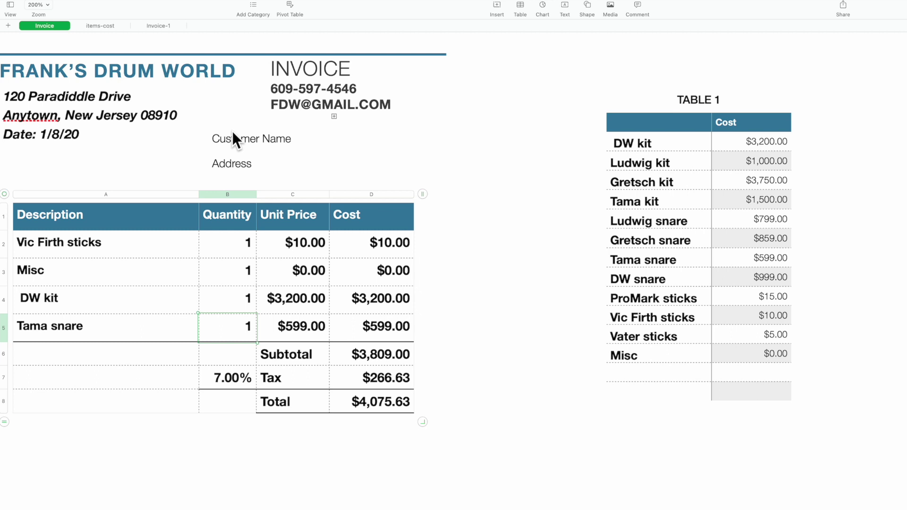
# Examine which cells the Vic Firth sticks row's Unit Price and Cost formulas refer to.
pyautogui.click(299, 247)
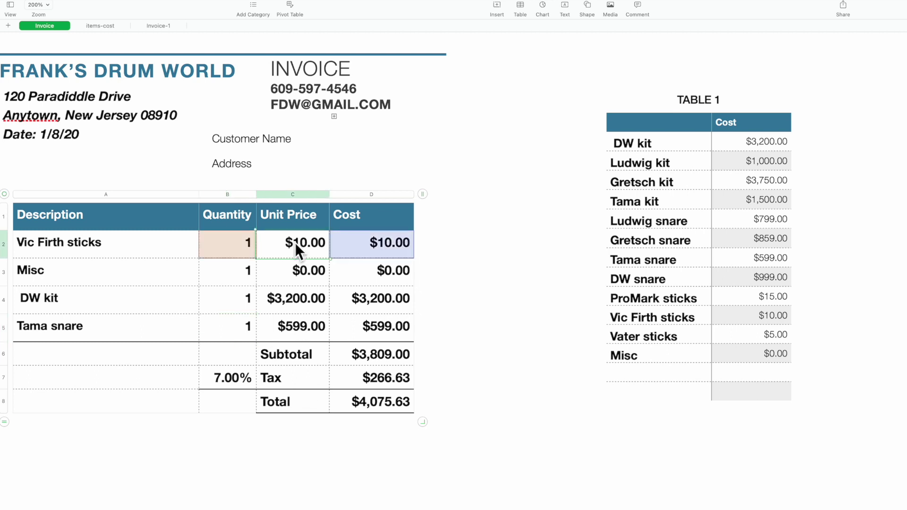
pyautogui.click(403, 239)
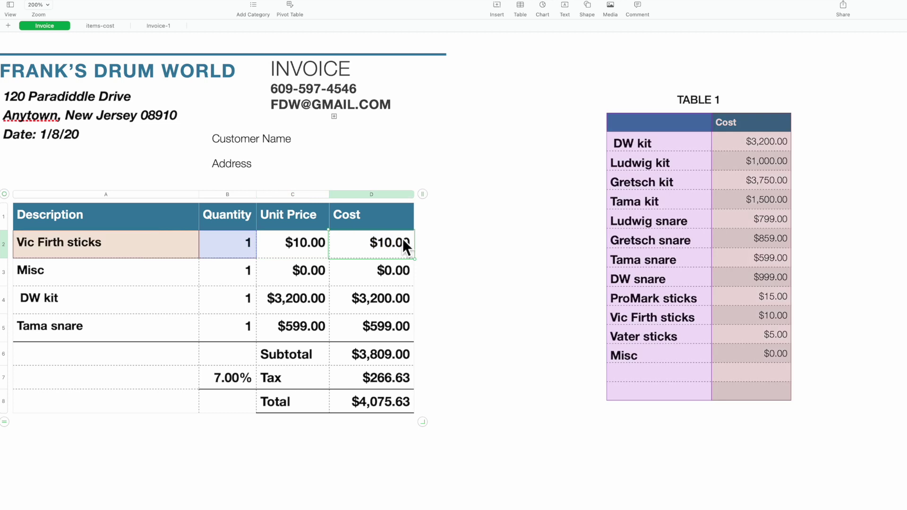
pyautogui.click(298, 241)
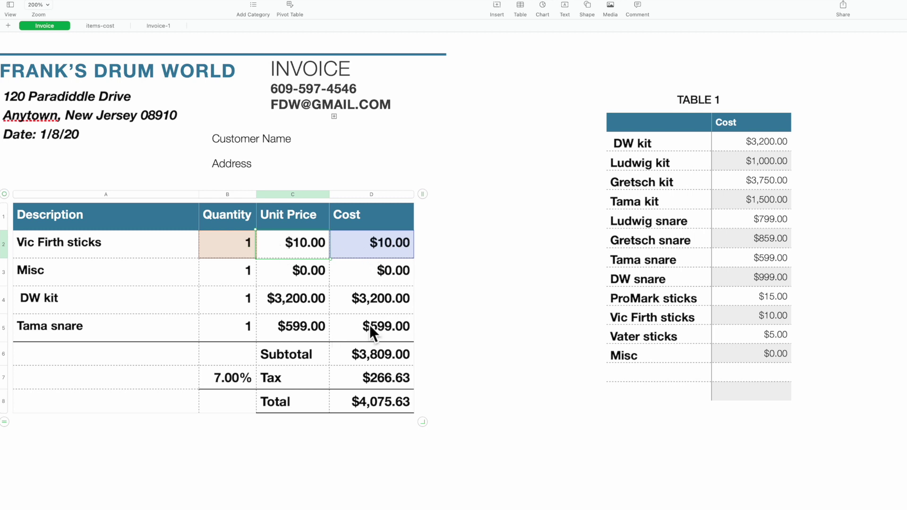
# Set the Misc row's quantity to 0 in the invoice table on the Invoice-1 sheet.
pyautogui.click(158, 27)
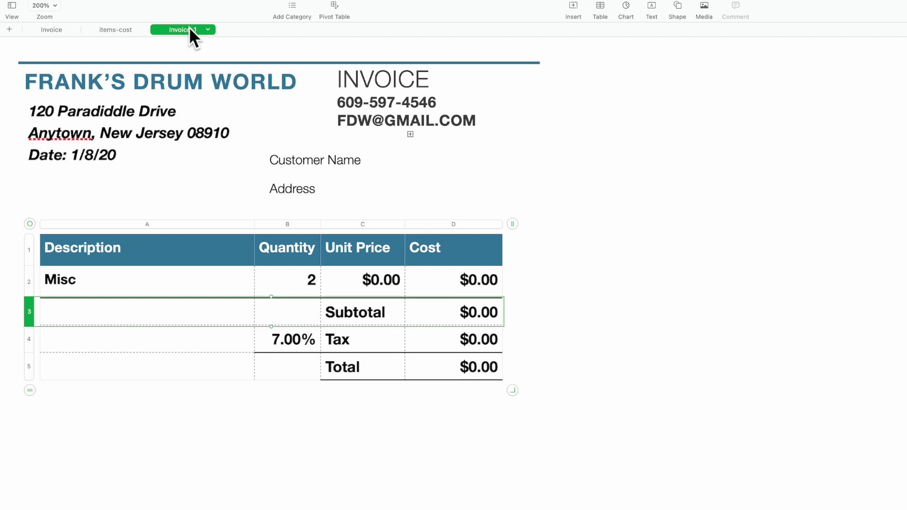
pyautogui.click(291, 283)
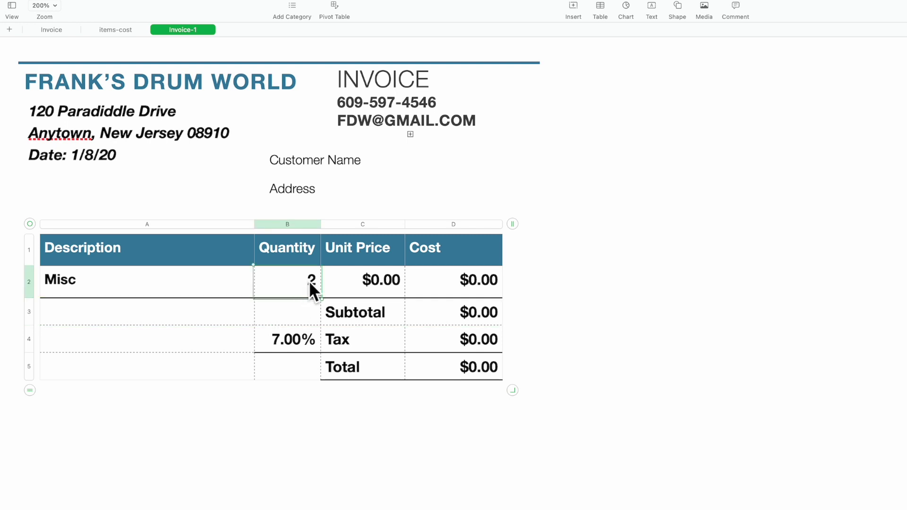
pyautogui.write('0')
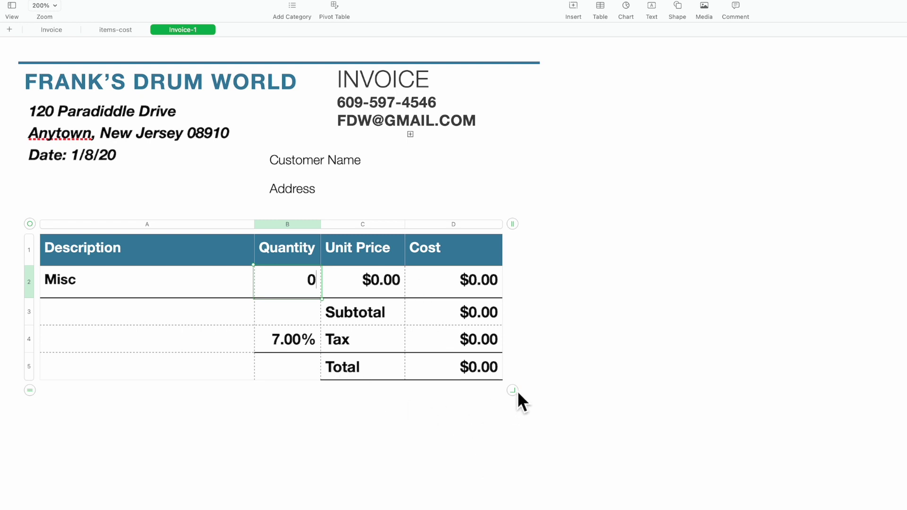
# Add one item row to the Invoice-1 table and fill it with Vater sticks, quantity 1.
pyautogui.moveTo(511, 391); pyautogui.dragTo(518, 436)
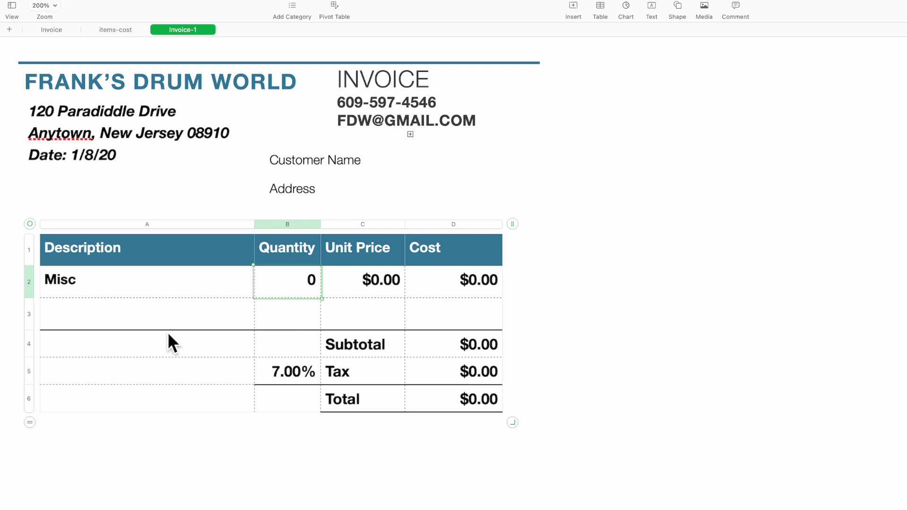
pyautogui.click(155, 328)
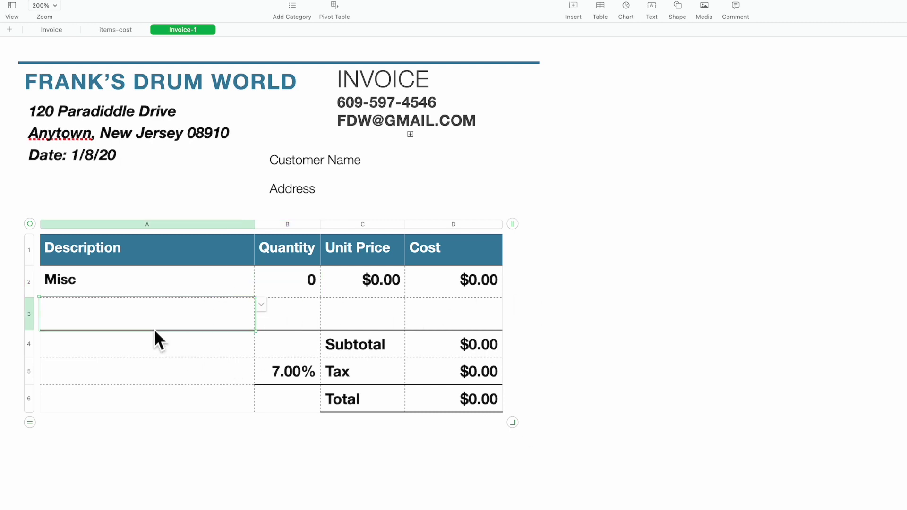
pyautogui.click(264, 305)
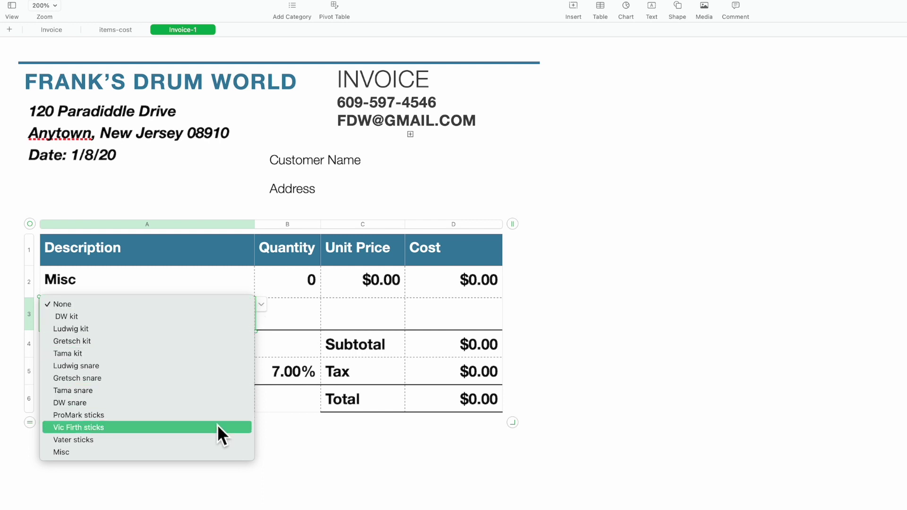
pyautogui.click(220, 441)
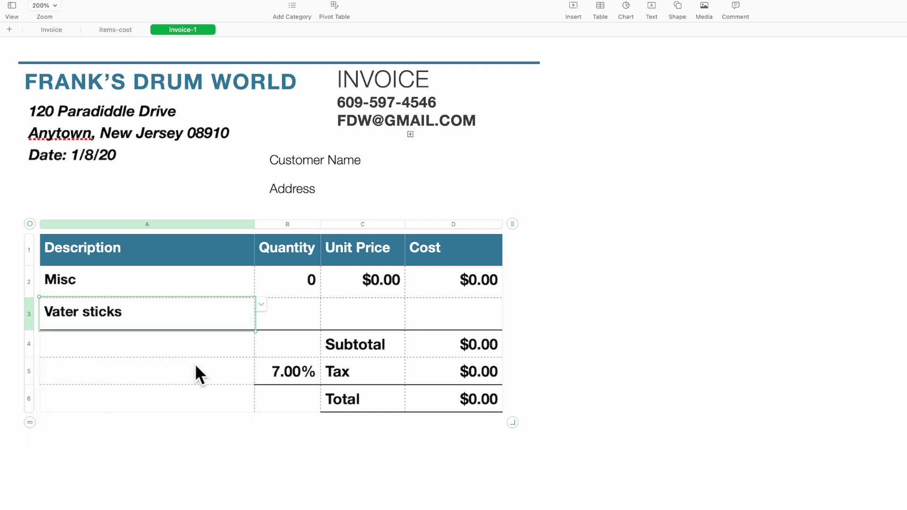
pyautogui.doubleClick(307, 313)
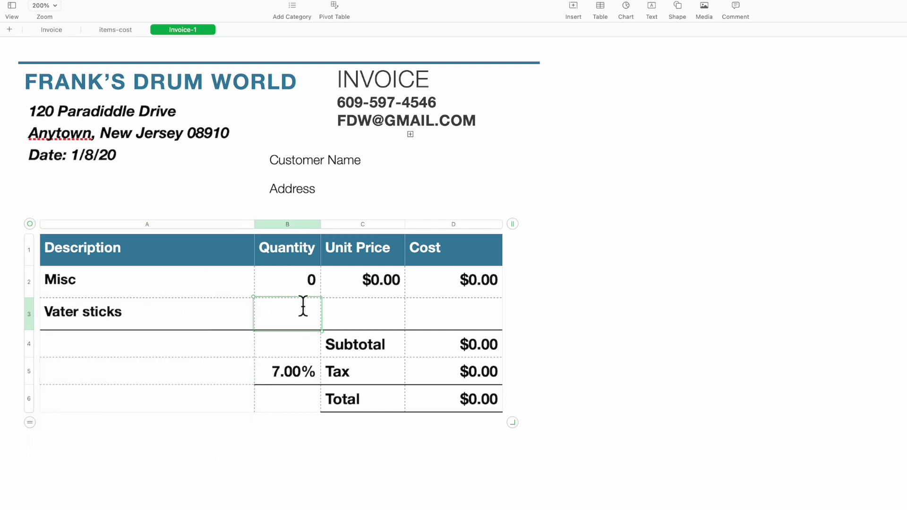
pyautogui.write('1')
# Examine the LOOKUP formula behind the Misc row's Unit Price and close it without changes.
pyautogui.doubleClick(391, 310)
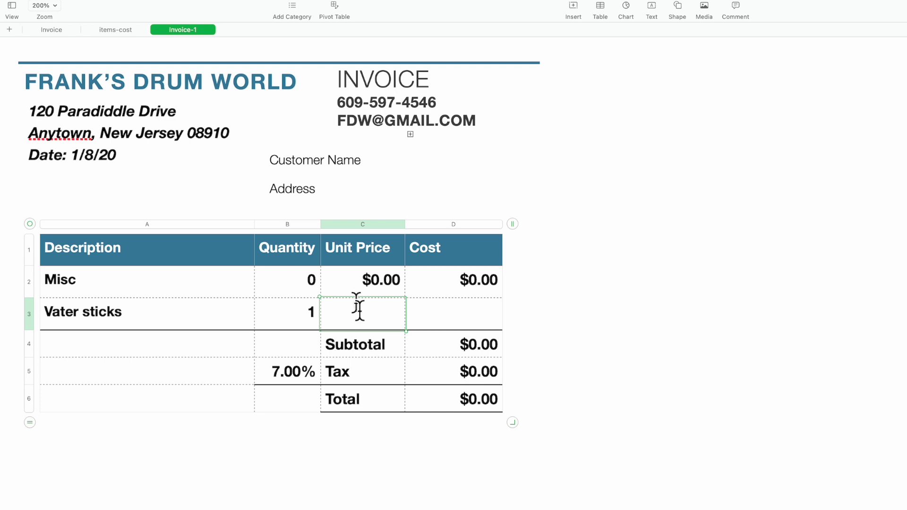
pyautogui.click(365, 286)
pyautogui.doubleClick(361, 283)
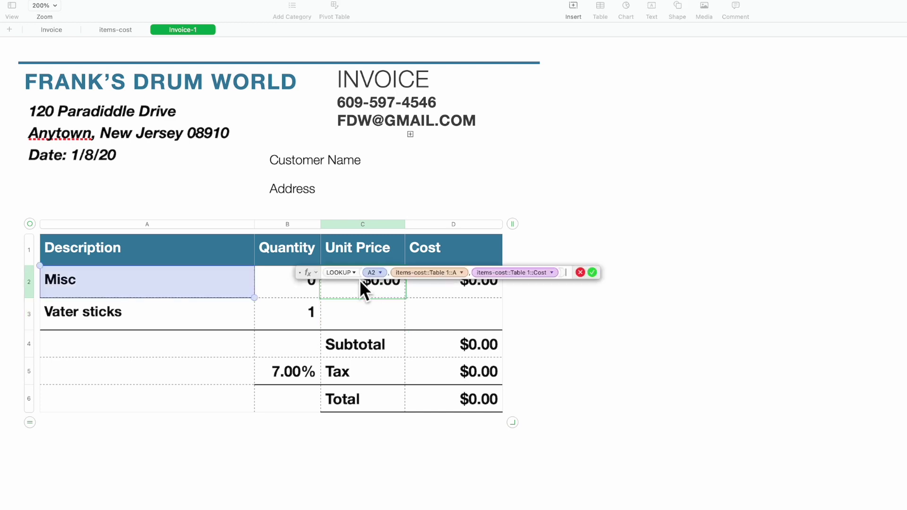
pyautogui.moveTo(304, 276); pyautogui.dragTo(156, 486)
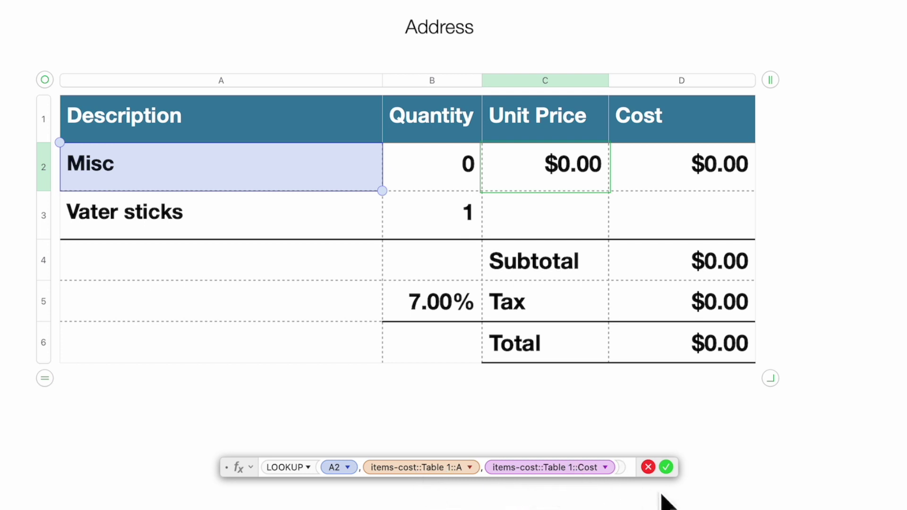
pyautogui.click(648, 466)
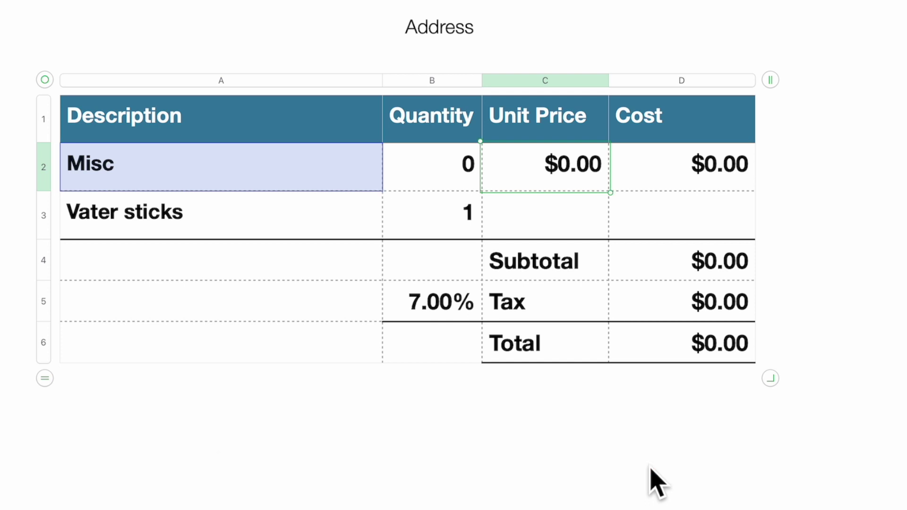
pyautogui.click(555, 219)
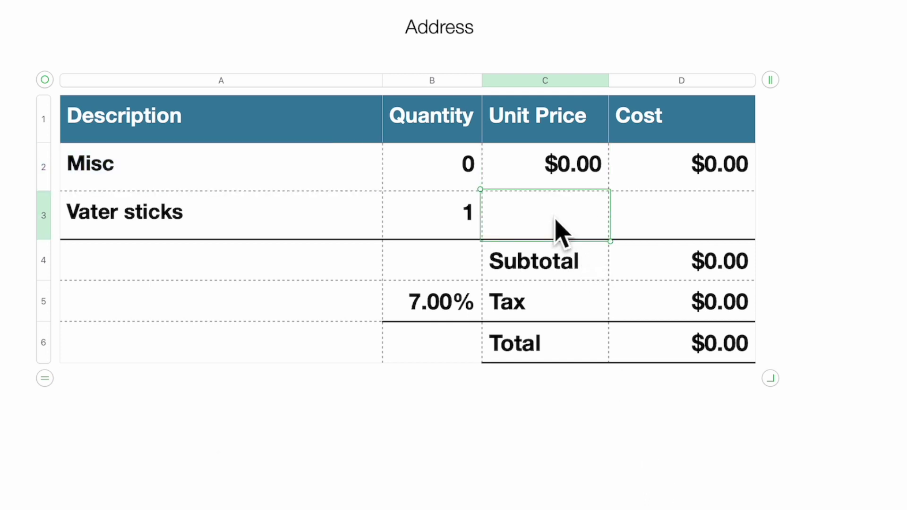
pyautogui.press('=')
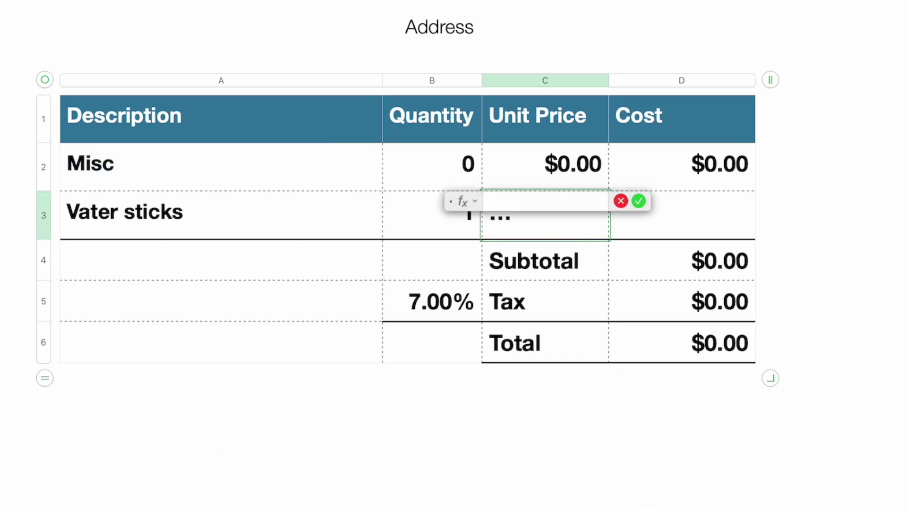
pyautogui.click(163, 227)
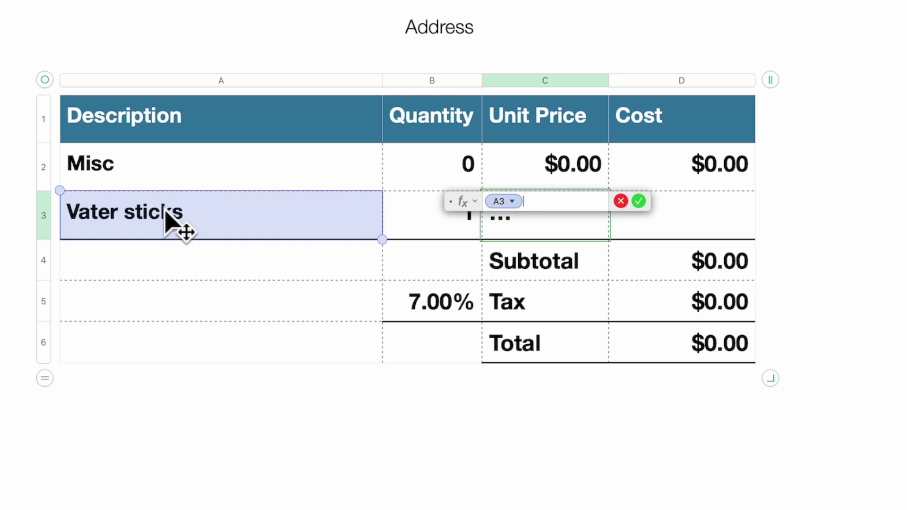
pyautogui.write('LOOKU')
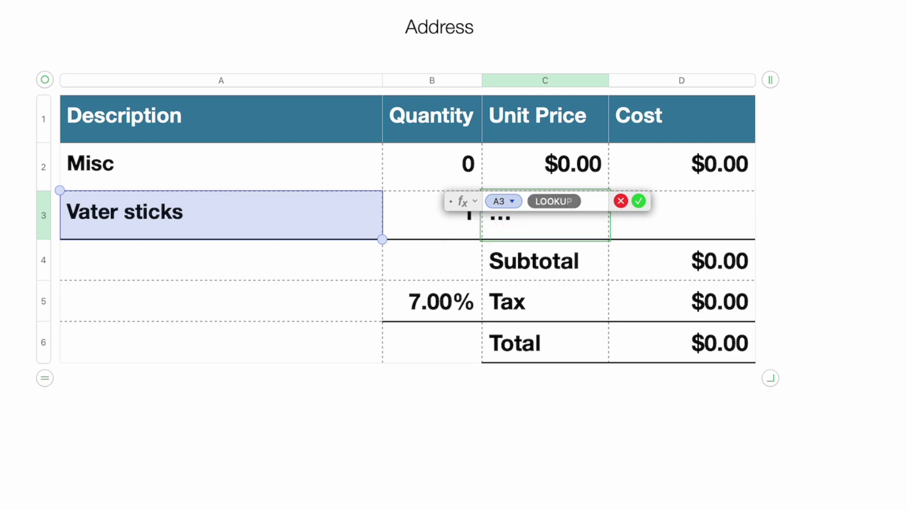
pyautogui.write('P')
pyautogui.press('Return')
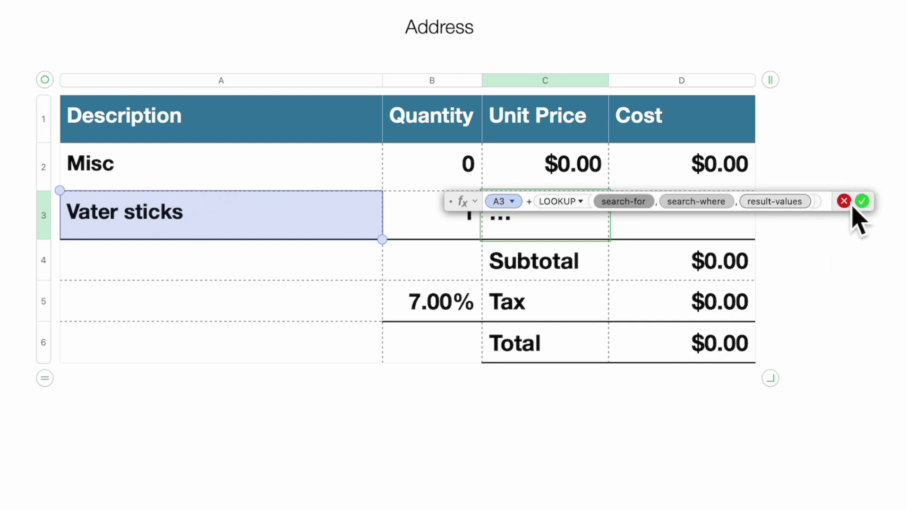
pyautogui.press('Escape')
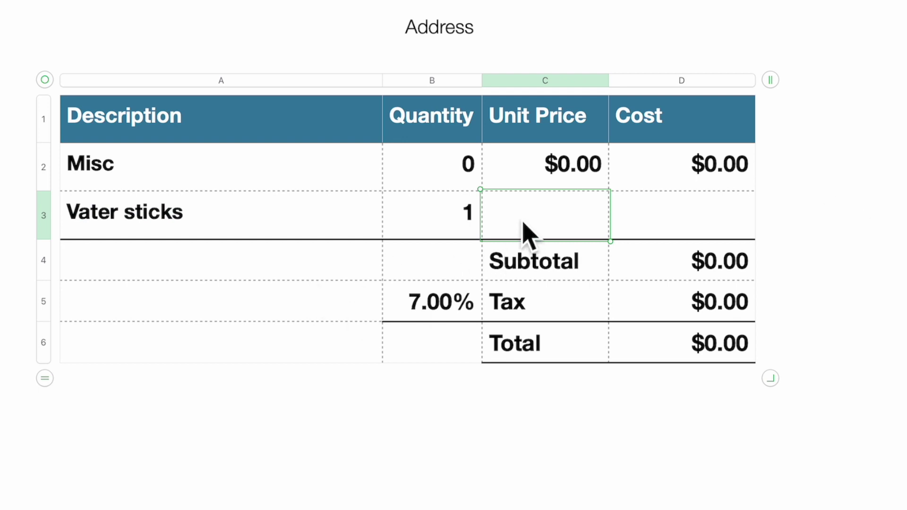
# Start a LOOKUP formula in the Vater sticks row's Unit Price cell, with description cell A3 as the search-for value.
pyautogui.press('=')
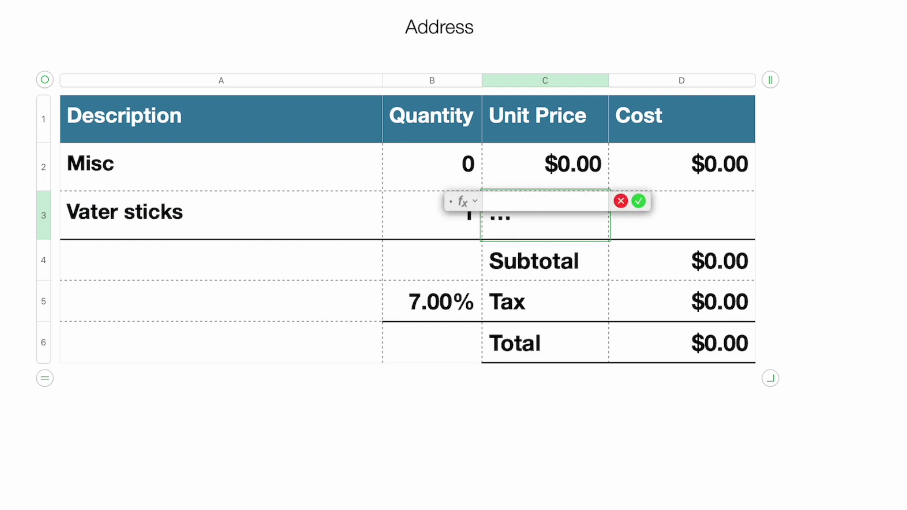
pyautogui.write('LOOKUP')
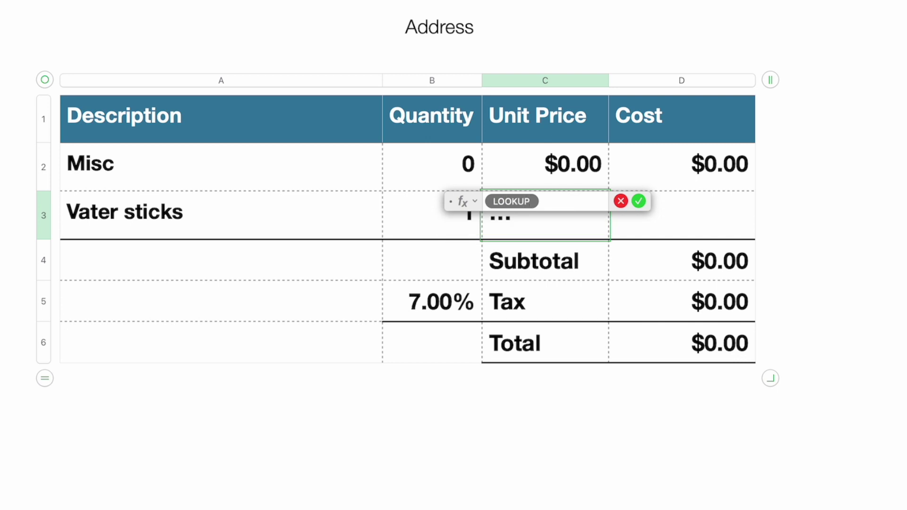
pyautogui.write('(')
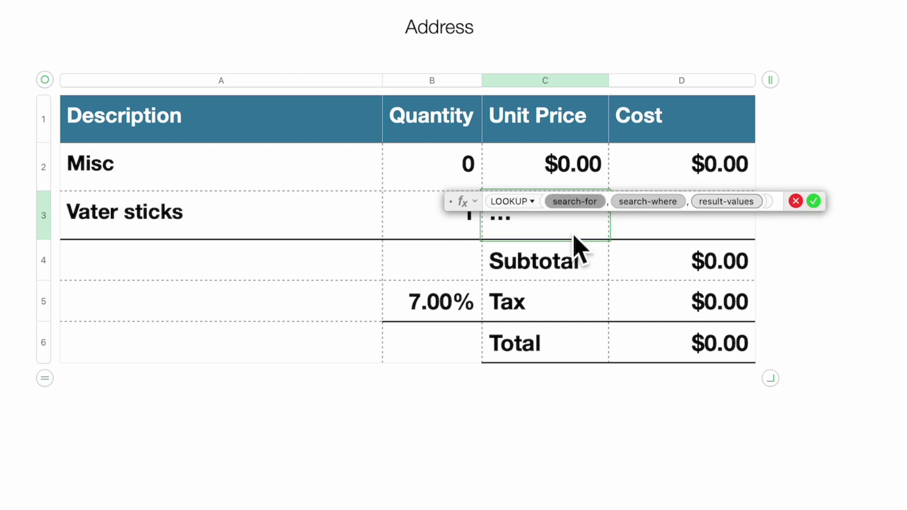
pyautogui.click(576, 200)
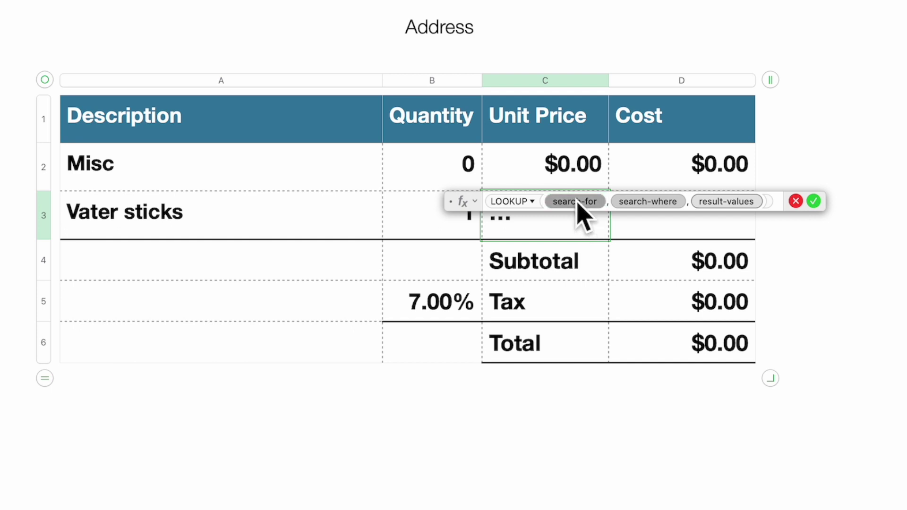
pyautogui.click(234, 222)
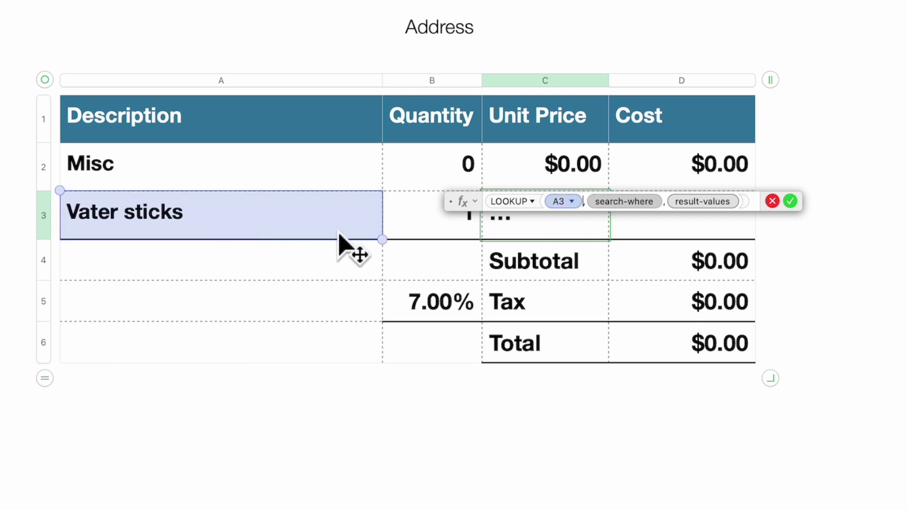
# Complete the Unit Price LOOKUP with column A of the items-cost table as search-where and its Cost column as result-values.
pyautogui.click(636, 208)
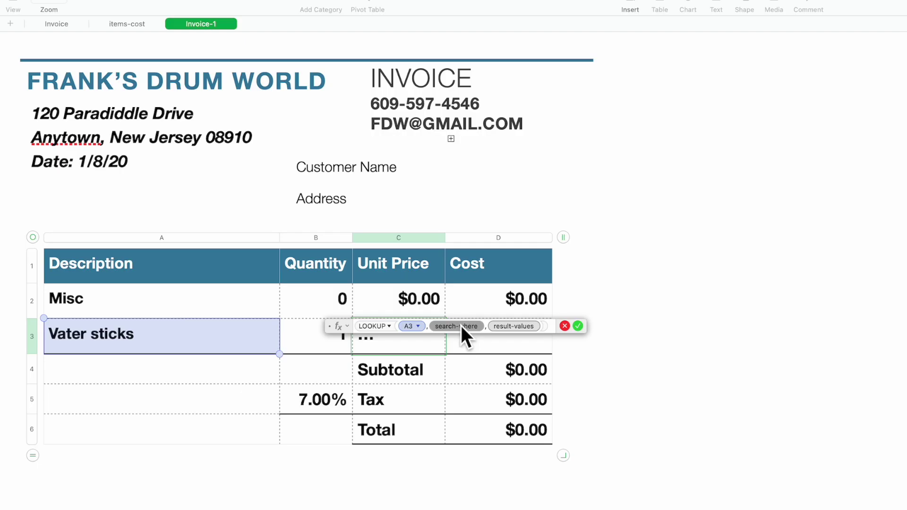
pyautogui.click(125, 25)
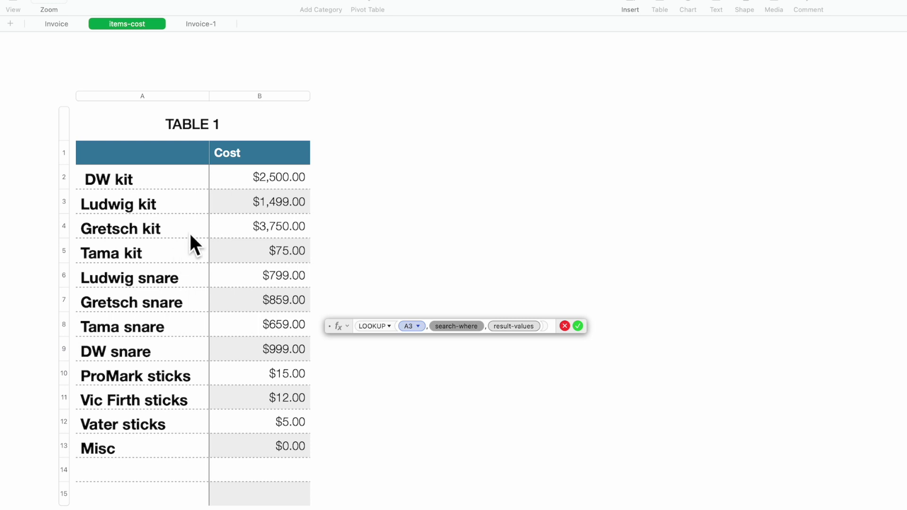
pyautogui.click(140, 97)
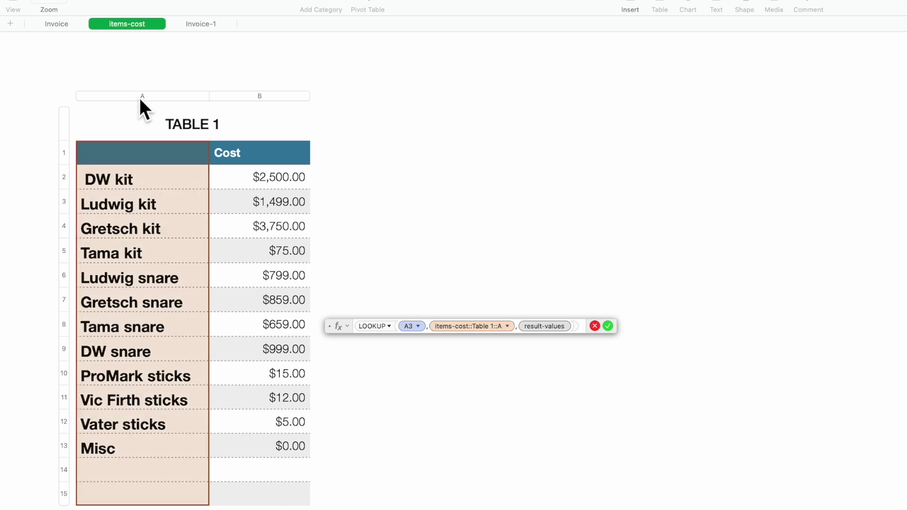
pyautogui.click(557, 328)
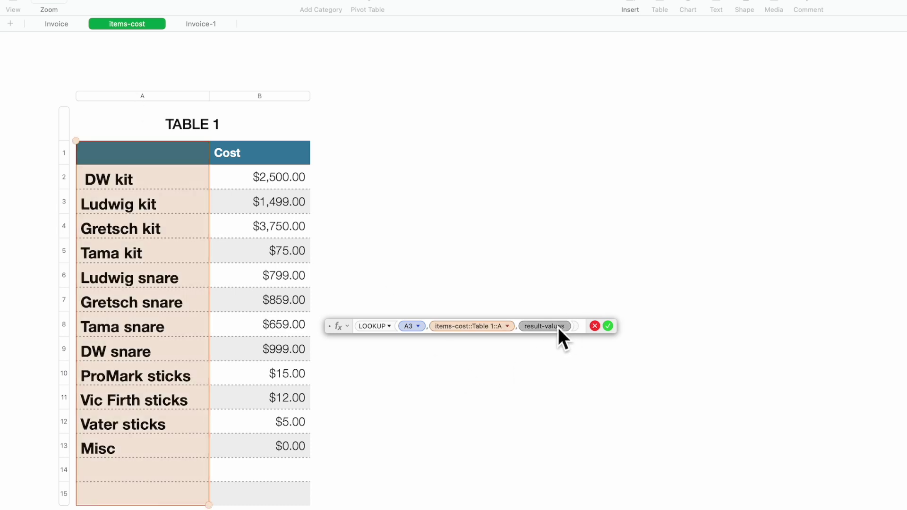
pyautogui.click(260, 98)
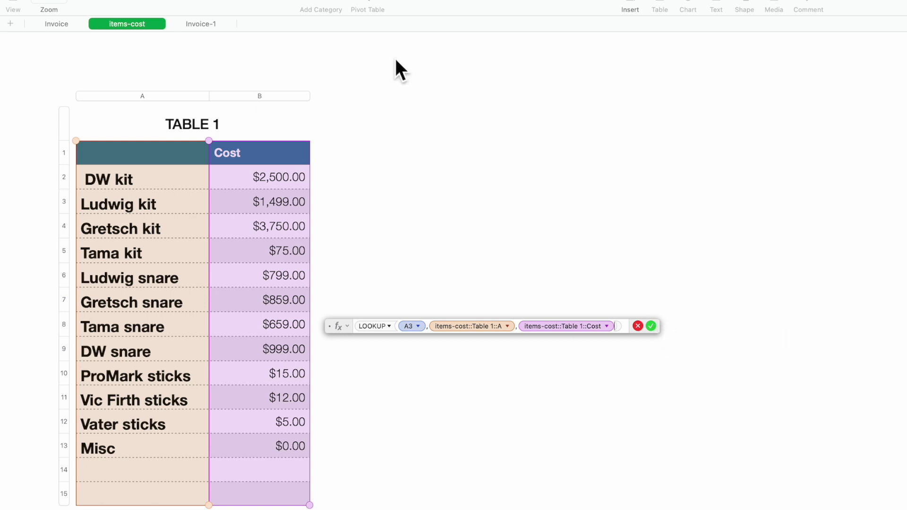
pyautogui.click(187, 23)
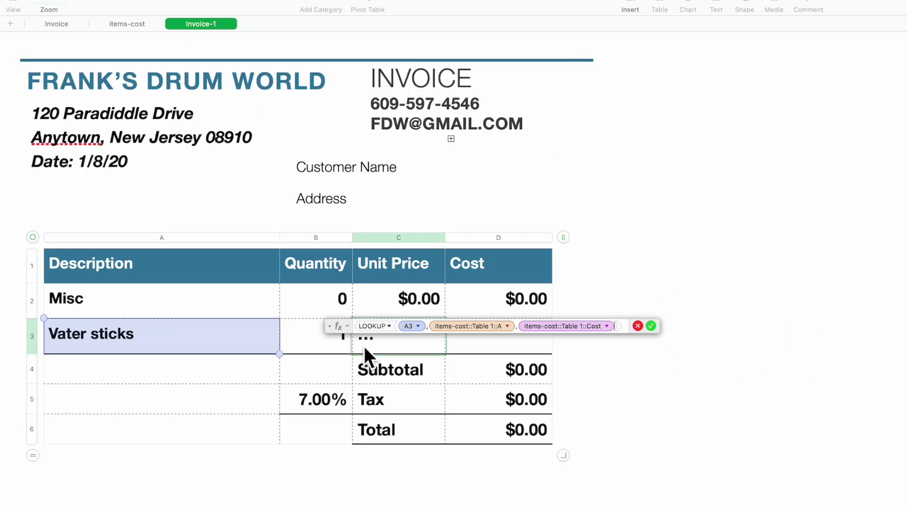
pyautogui.moveTo(334, 324); pyautogui.dragTo(258, 491)
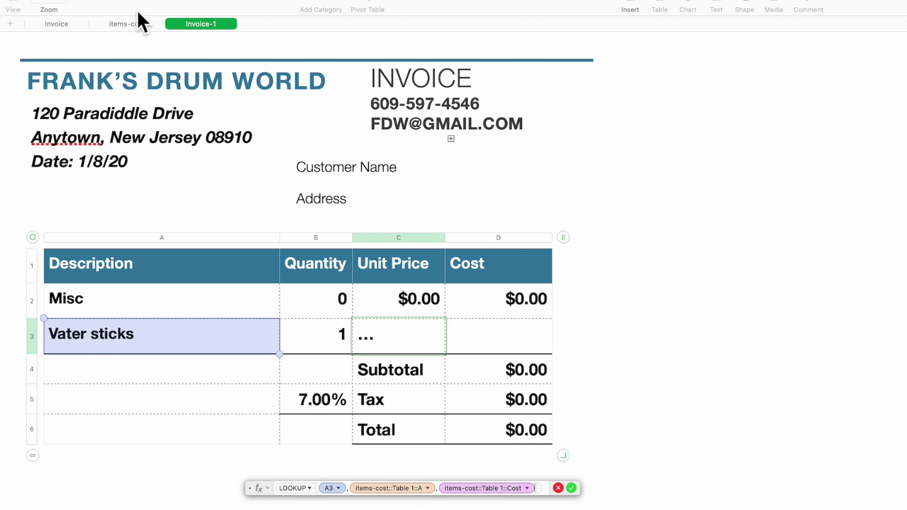
pyautogui.click(128, 24)
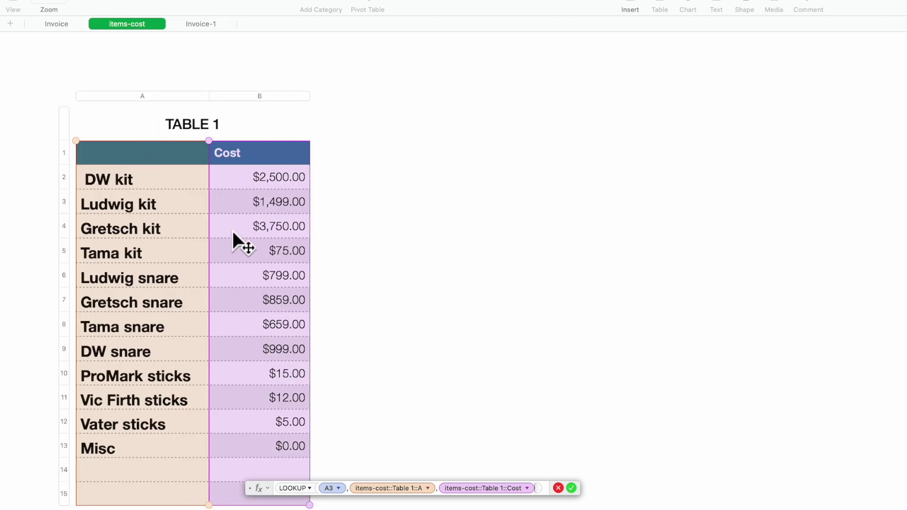
pyautogui.click(571, 488)
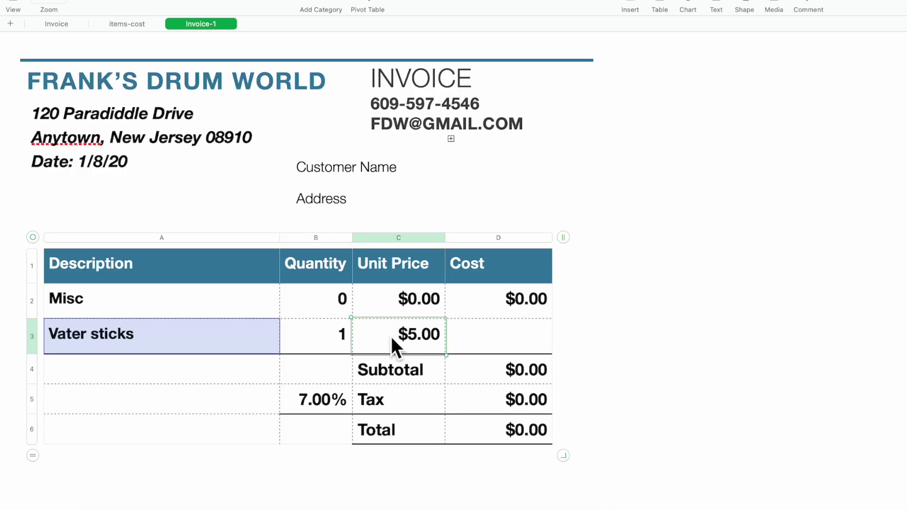
# Check the Vater sticks price on the items-cost sheet and set that row's quantity to 2 on Invoice-1.
pyautogui.click(127, 26)
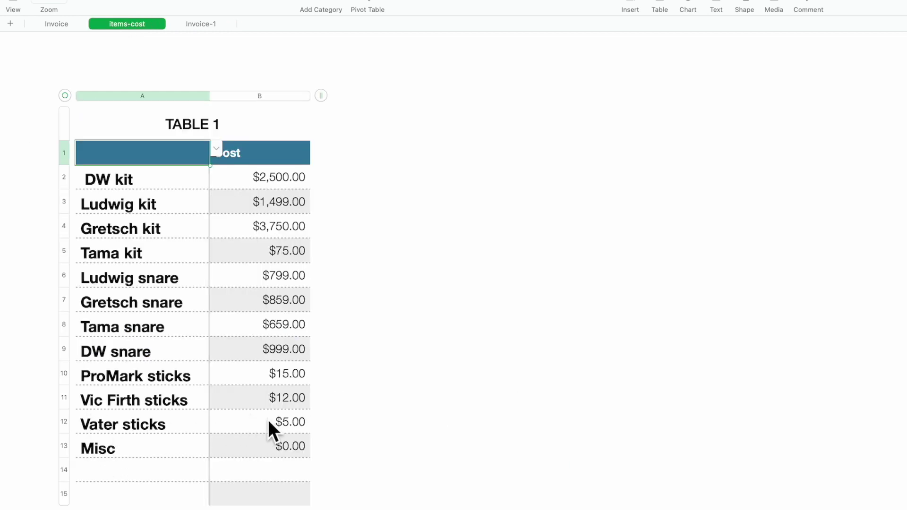
pyautogui.click(198, 26)
pyautogui.click(520, 345)
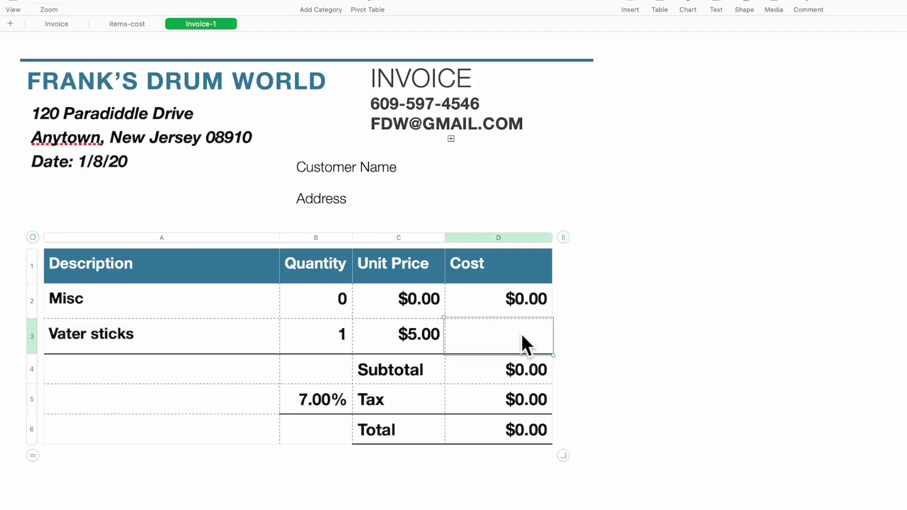
pyautogui.click(340, 347)
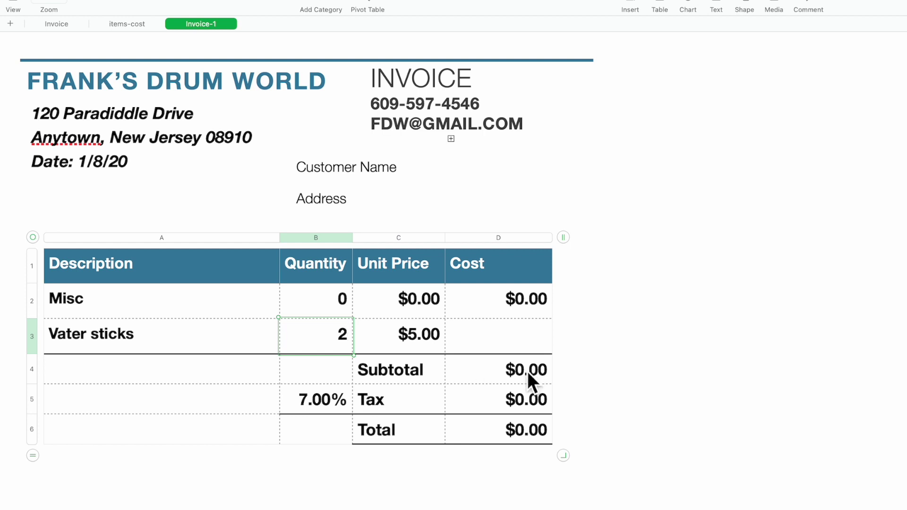
# Examine how the Misc row's Cost formula combines the quantity with a LOOKUP.
pyautogui.click(509, 341)
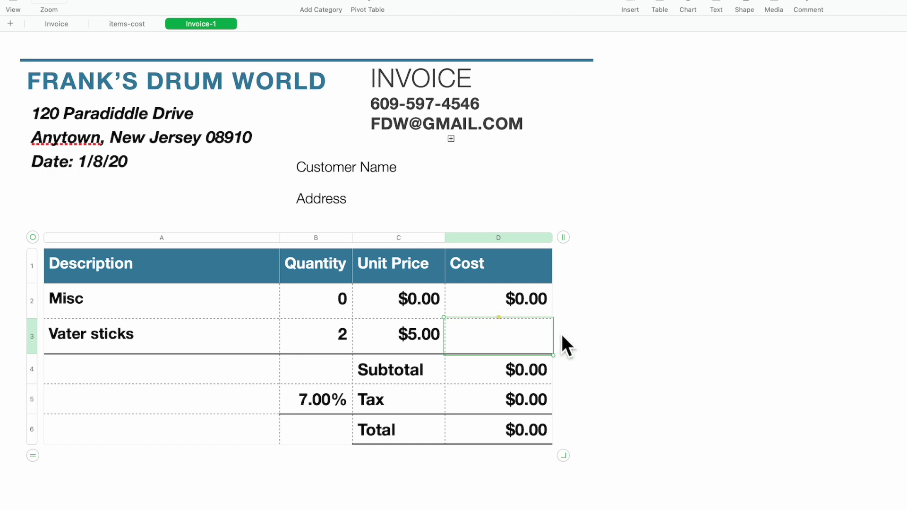
pyautogui.doubleClick(507, 301)
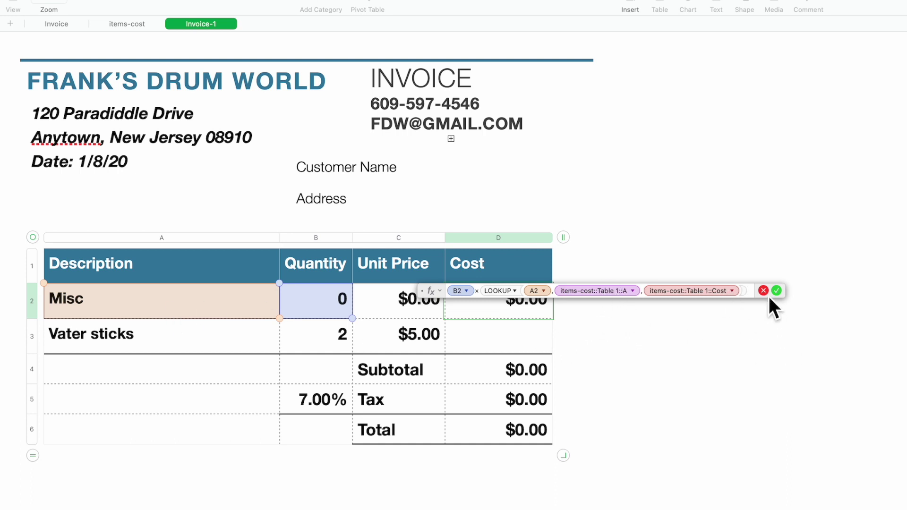
pyautogui.press('Return')
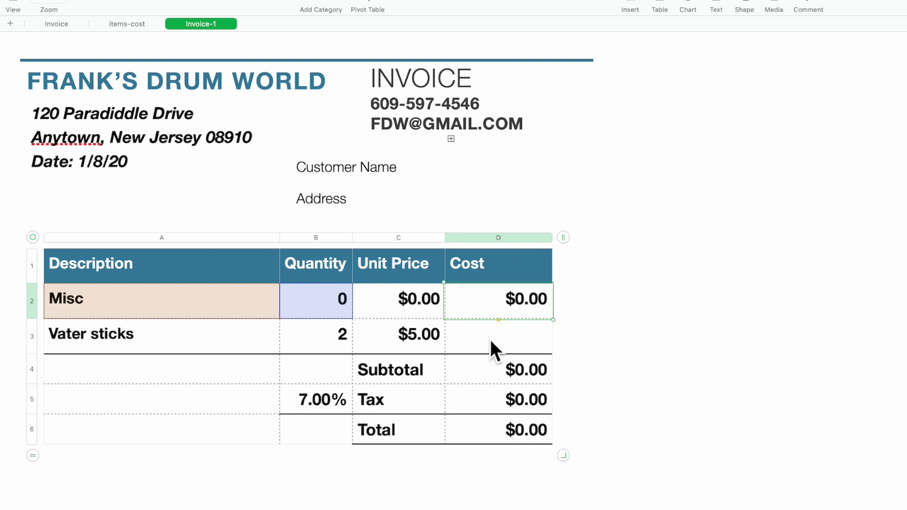
# Start the Vater sticks row's Cost formula as quantity B3 multiplied by a LOOKUP with description cell A3 as search-for.
pyautogui.doubleClick(490, 339)
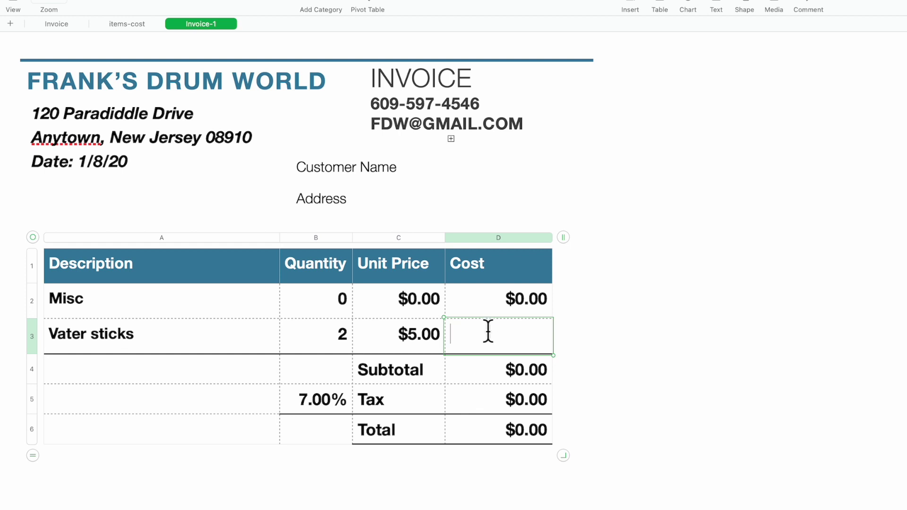
pyautogui.write('=')
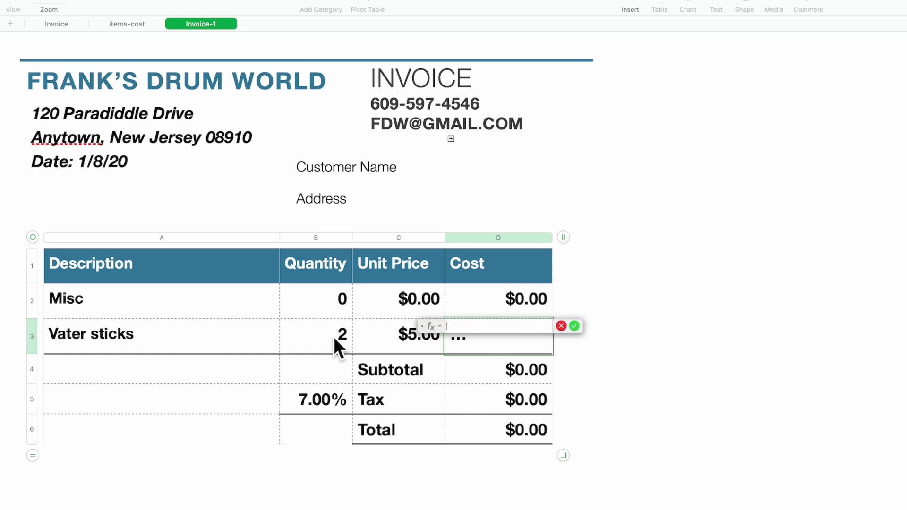
pyautogui.click(327, 330)
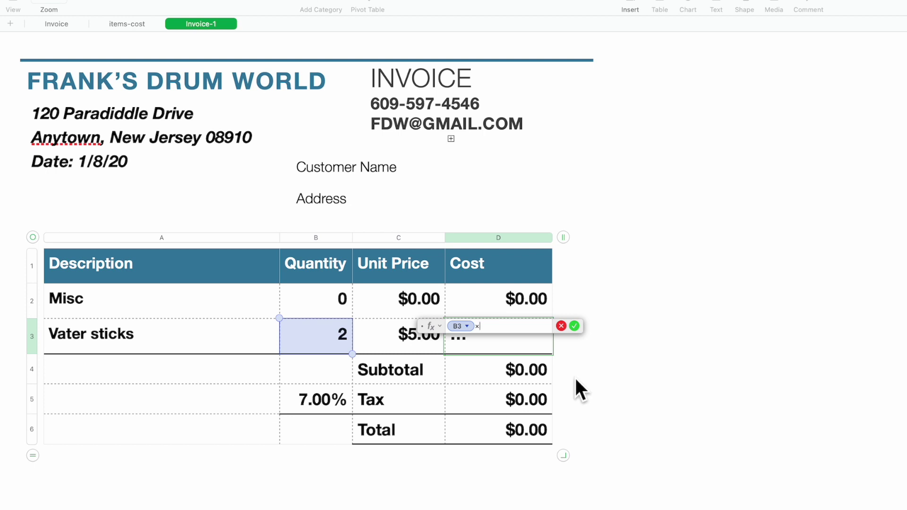
pyautogui.write('LOOKUP')
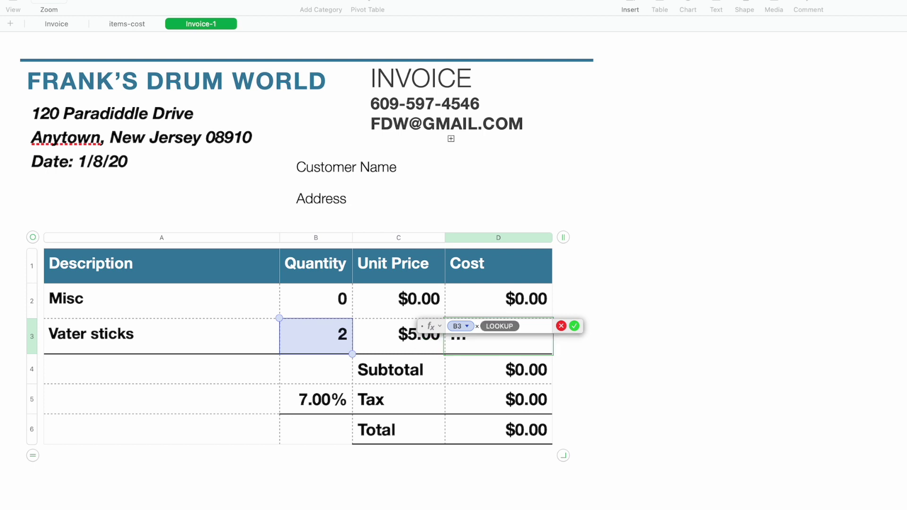
pyautogui.press('Return')
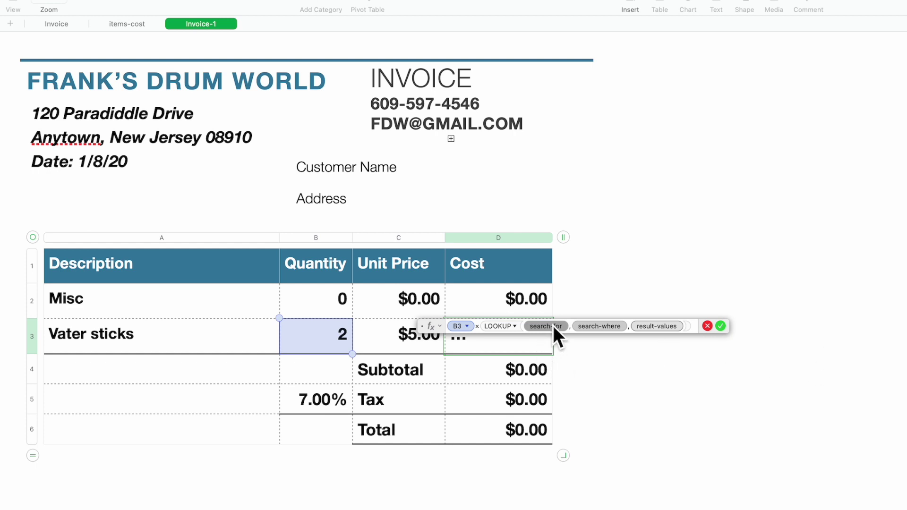
pyautogui.click(113, 338)
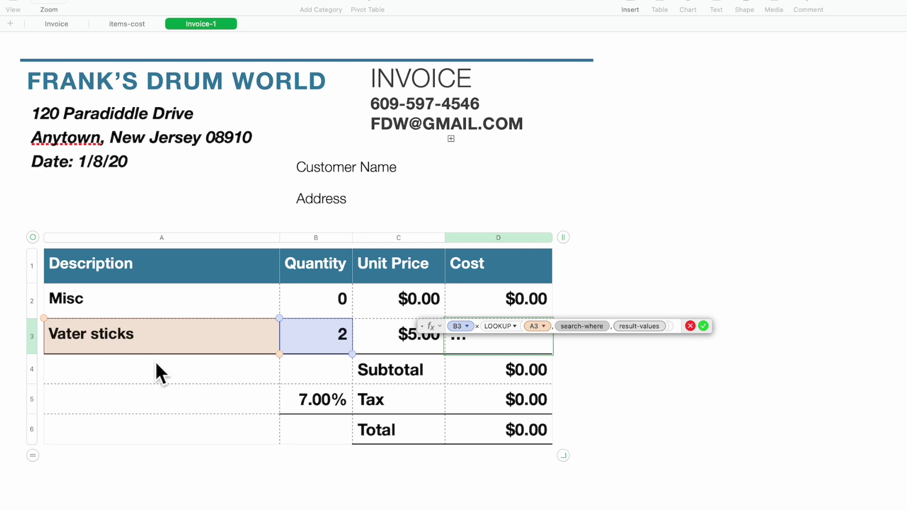
# Complete the Cost LOOKUP with column A of the items-cost table as search-where and its Cost column as result-values.
pyautogui.click(587, 325)
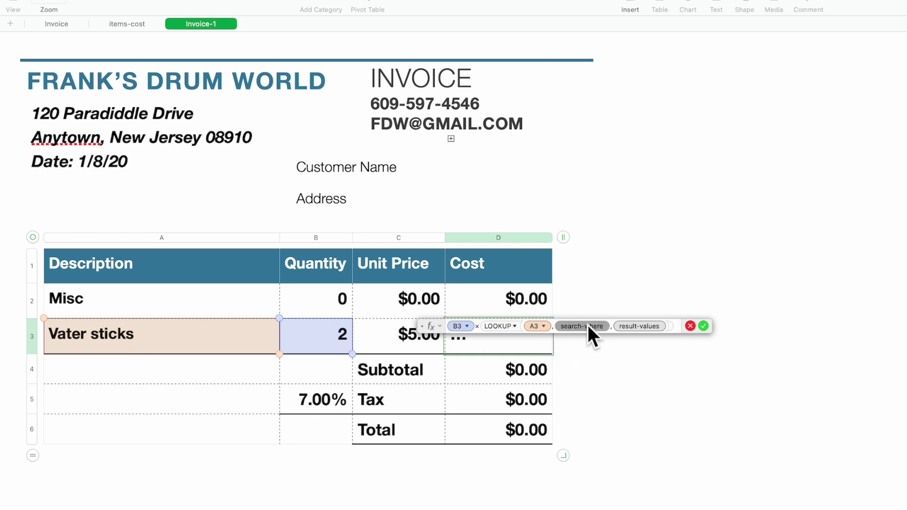
pyautogui.click(123, 25)
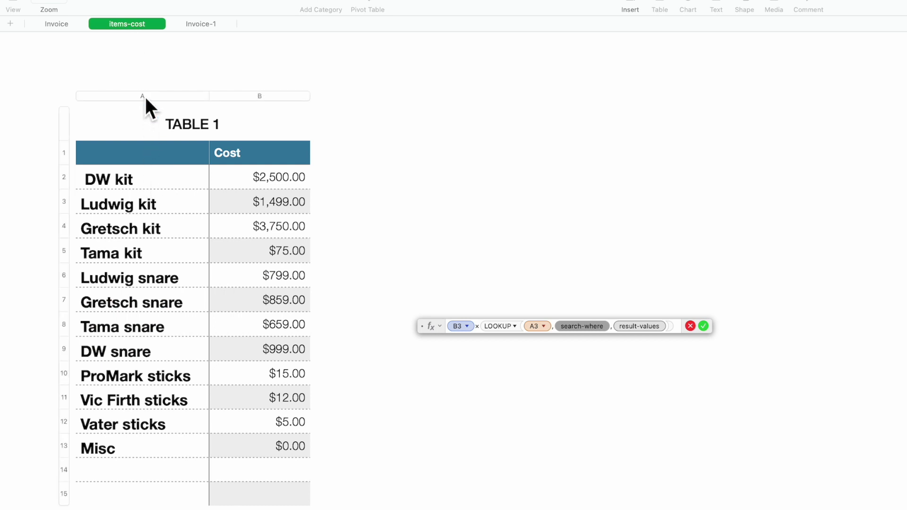
pyautogui.click(141, 94)
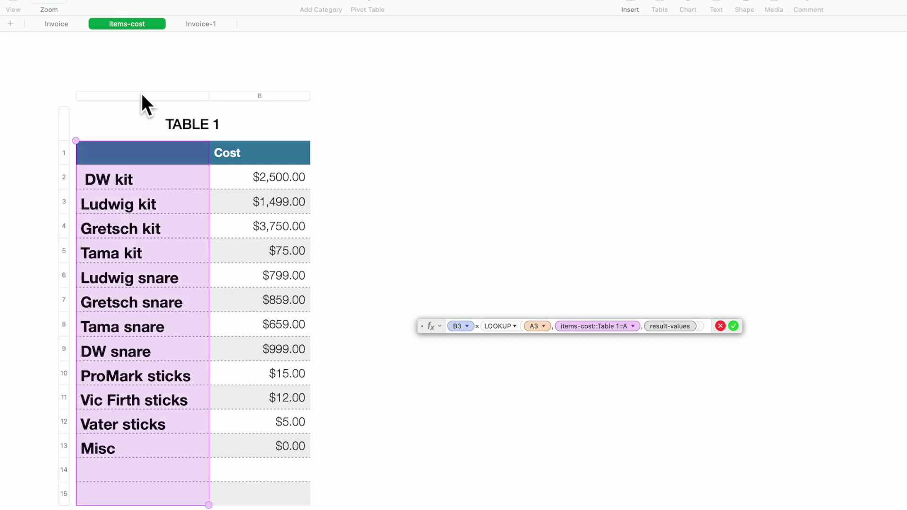
pyautogui.click(680, 330)
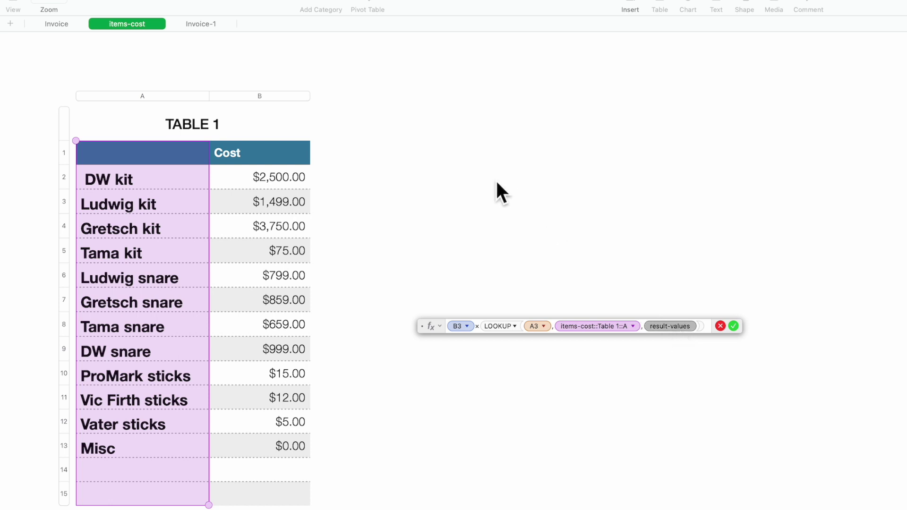
pyautogui.click(271, 97)
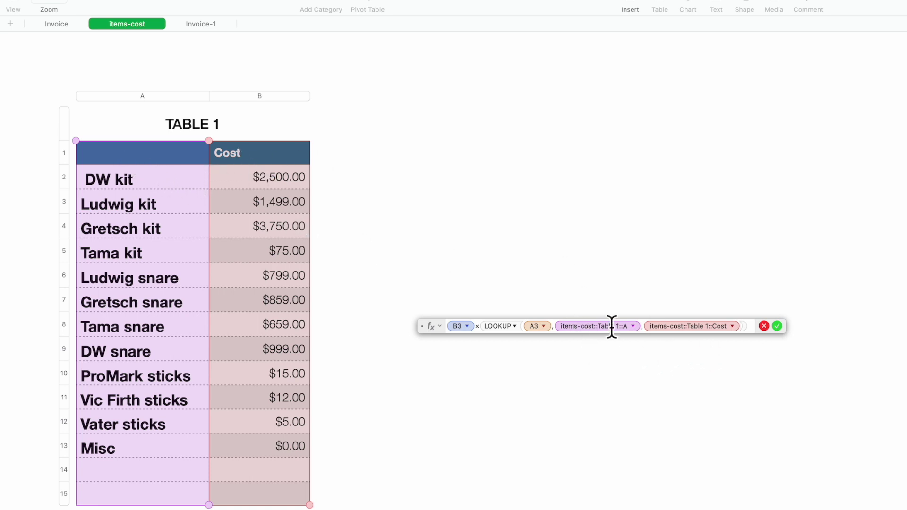
pyautogui.click(781, 329)
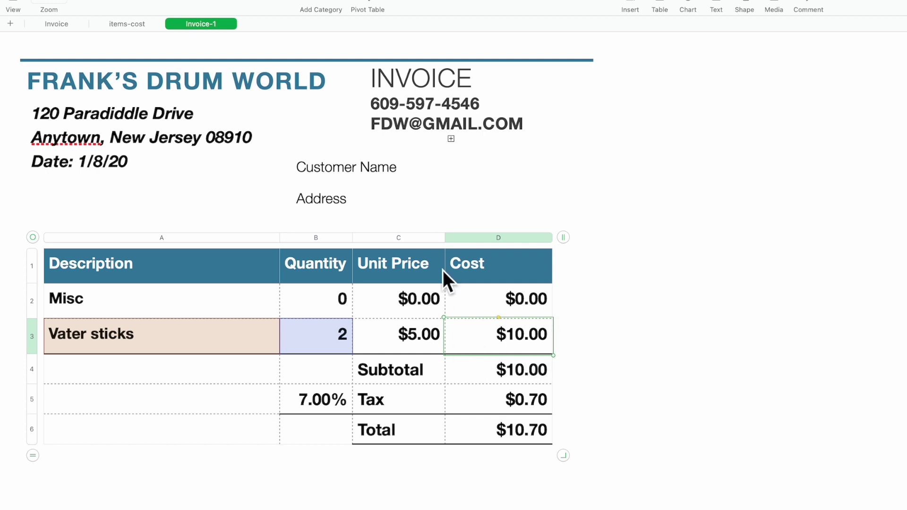
pyautogui.click(415, 344)
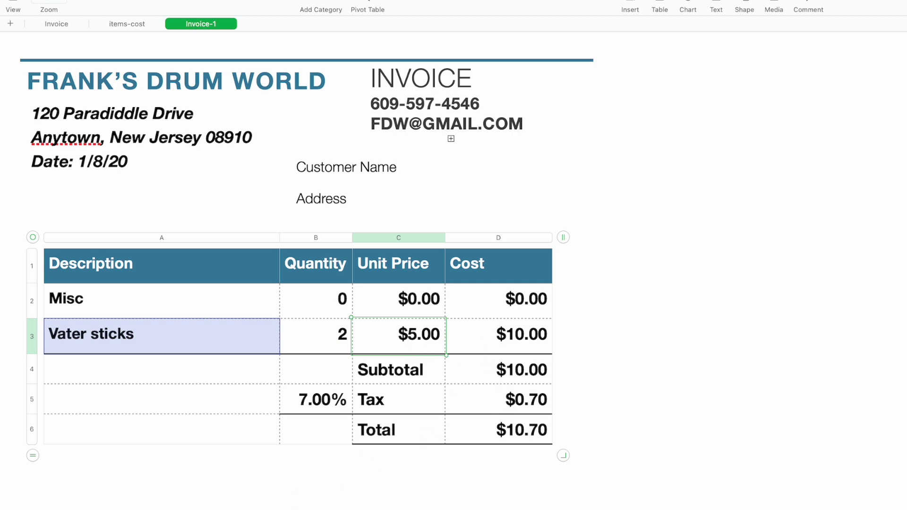
# Reset the Vater sticks row by choosing Misc as its description and setting the quantity to 0.
pyautogui.scroll(-4, 778, 496)
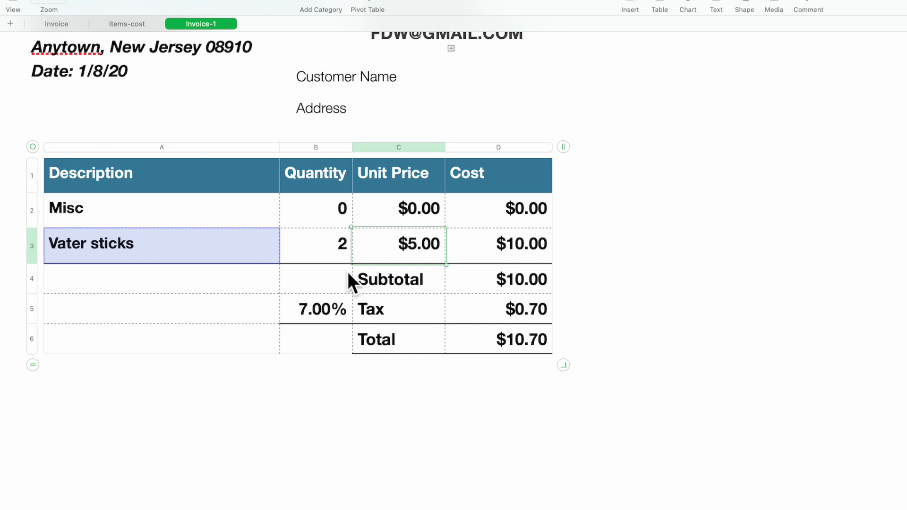
pyautogui.click(213, 256)
pyautogui.click(288, 235)
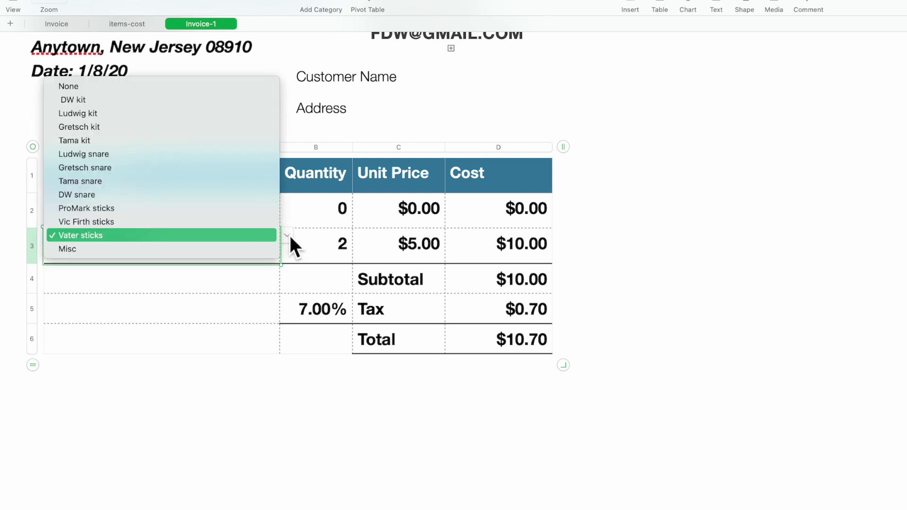
pyautogui.click(274, 249)
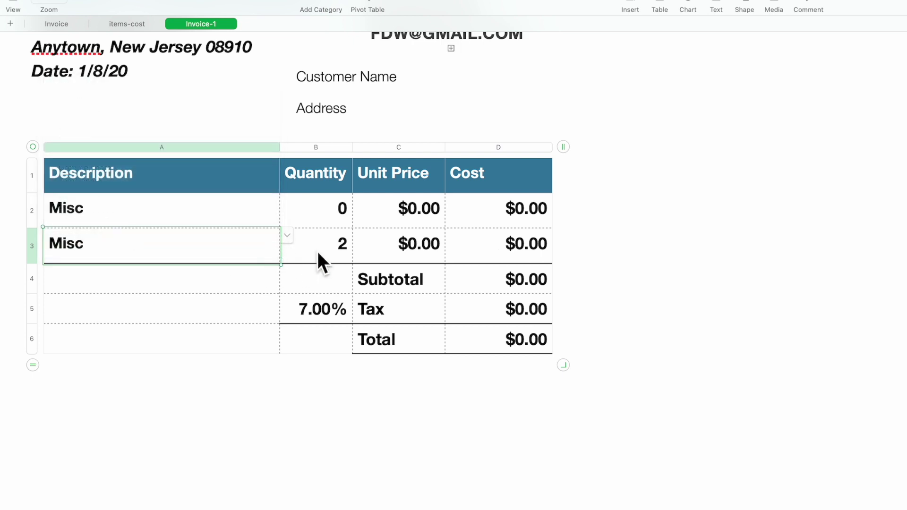
pyautogui.click(342, 248)
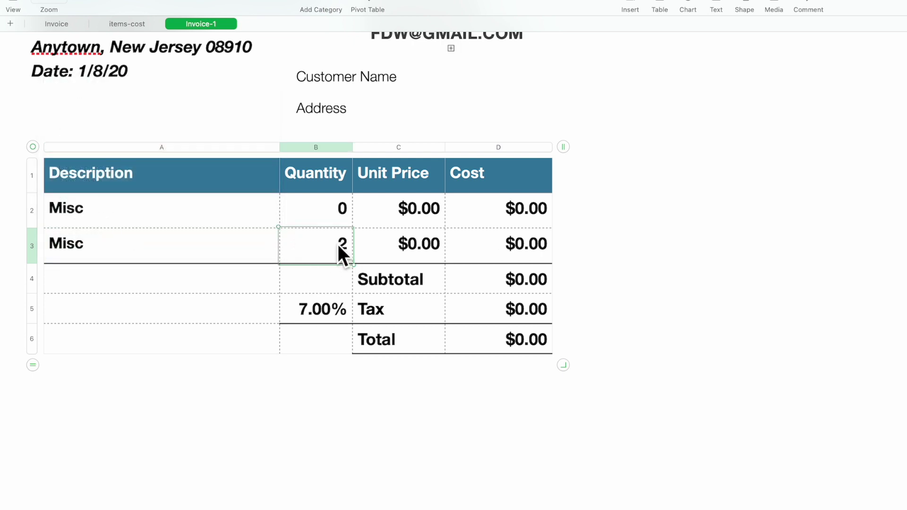
pyautogui.write('0')
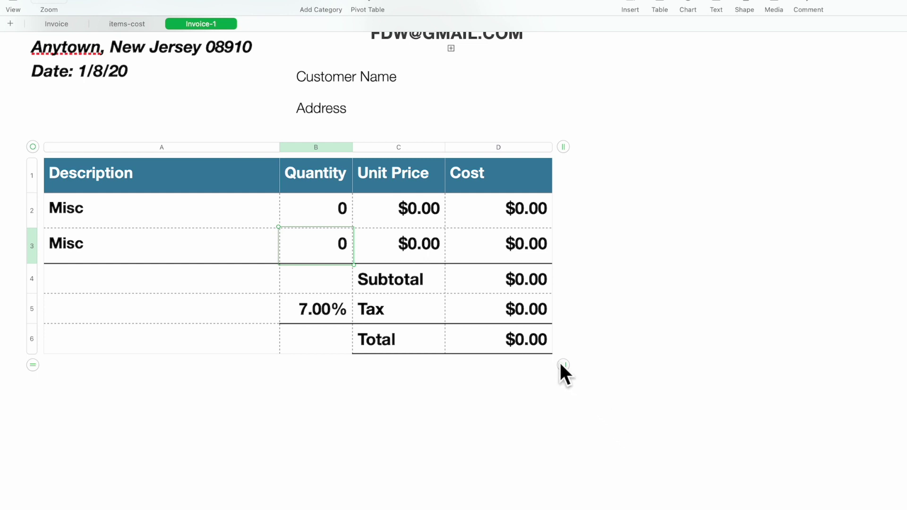
# Add three item rows above the invoice's Subtotal and fill the first one with Ludwig kit, quantity 1.
pyautogui.moveTo(561, 365); pyautogui.dragTo(569, 483)
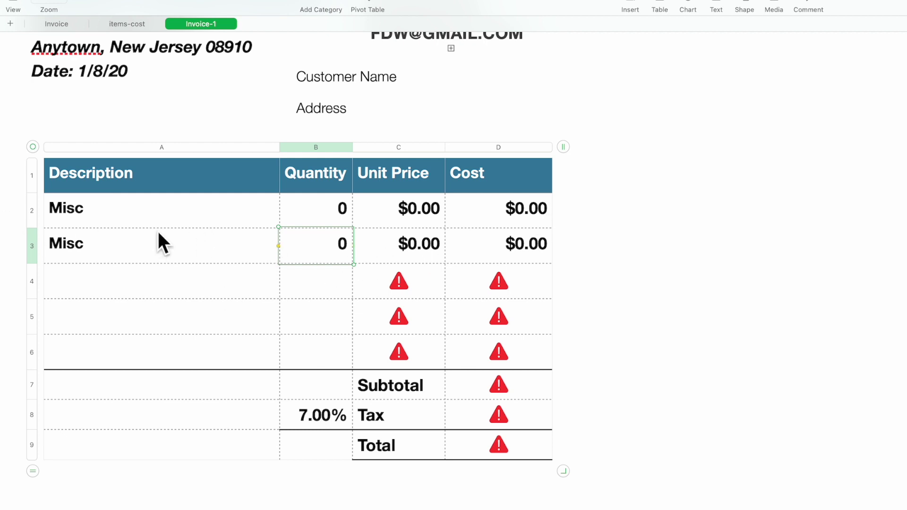
pyautogui.click(116, 296)
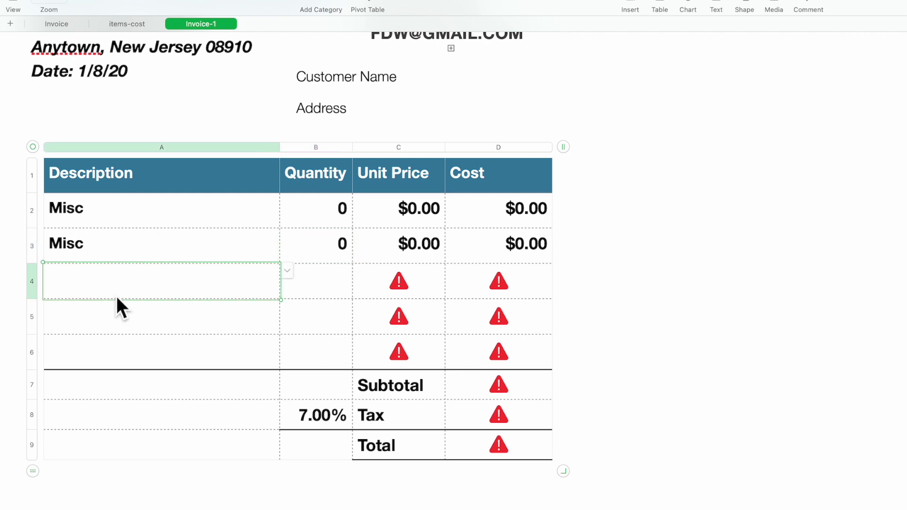
pyautogui.click(287, 271)
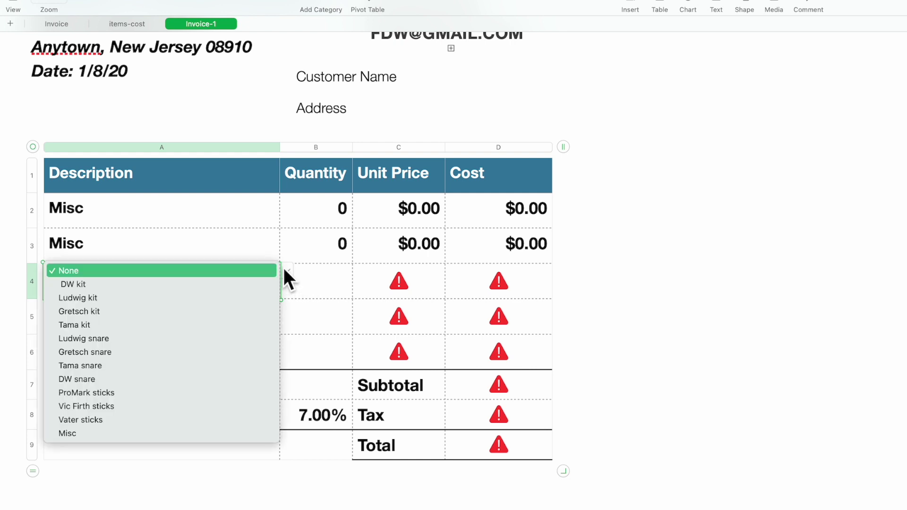
pyautogui.click(191, 298)
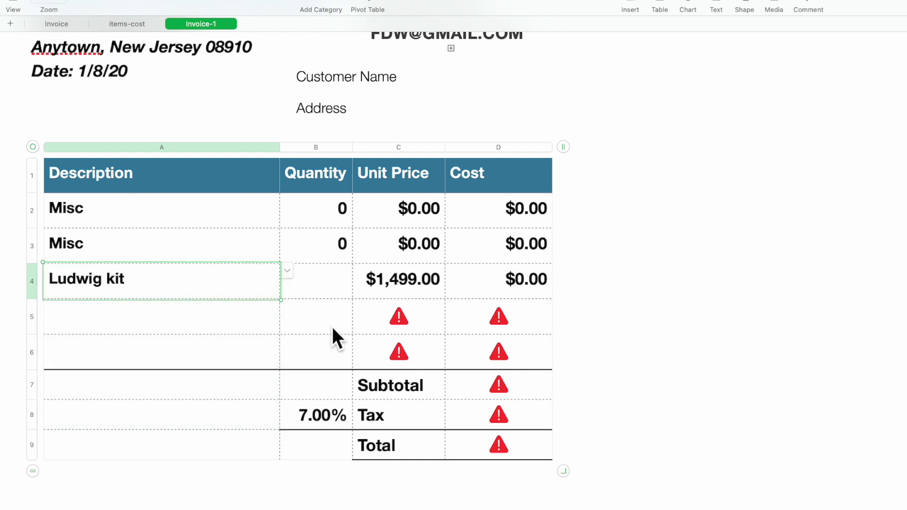
pyautogui.click(324, 279)
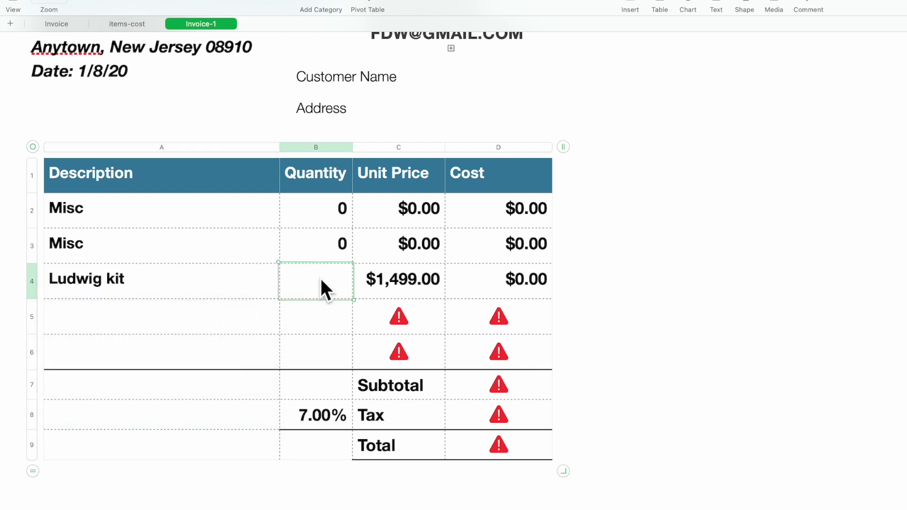
pyautogui.write('1')
pyautogui.press('Return')
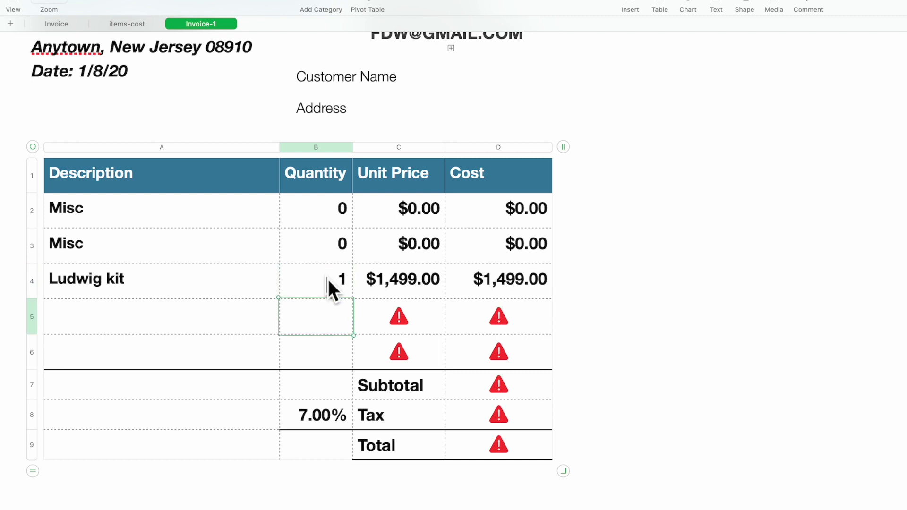
# Choose ProMark sticks as the description in row 5 and set its quantity to 12.
pyautogui.click(250, 325)
pyautogui.click(288, 306)
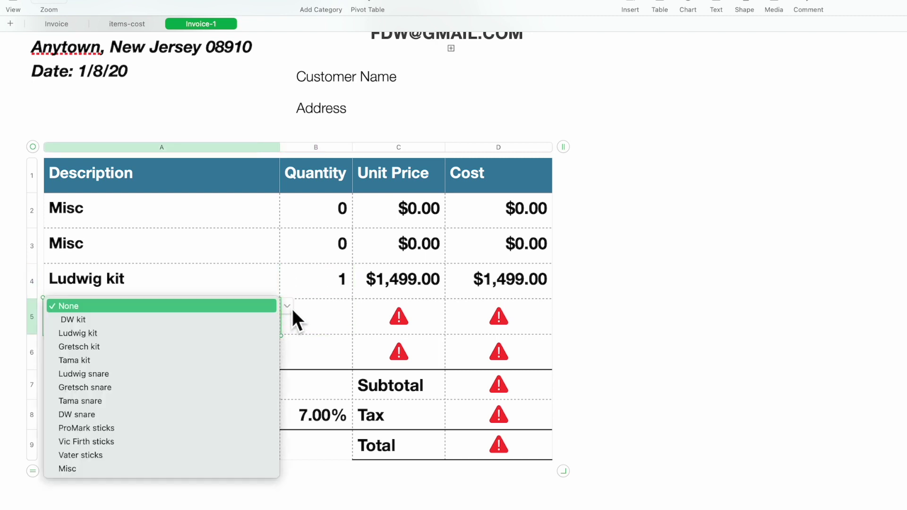
pyautogui.click(130, 427)
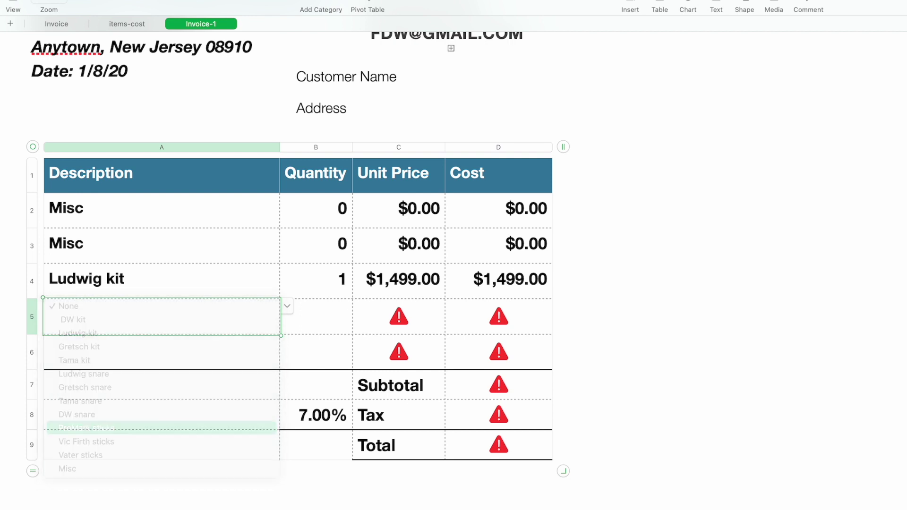
pyautogui.click(318, 320)
pyautogui.write('12')
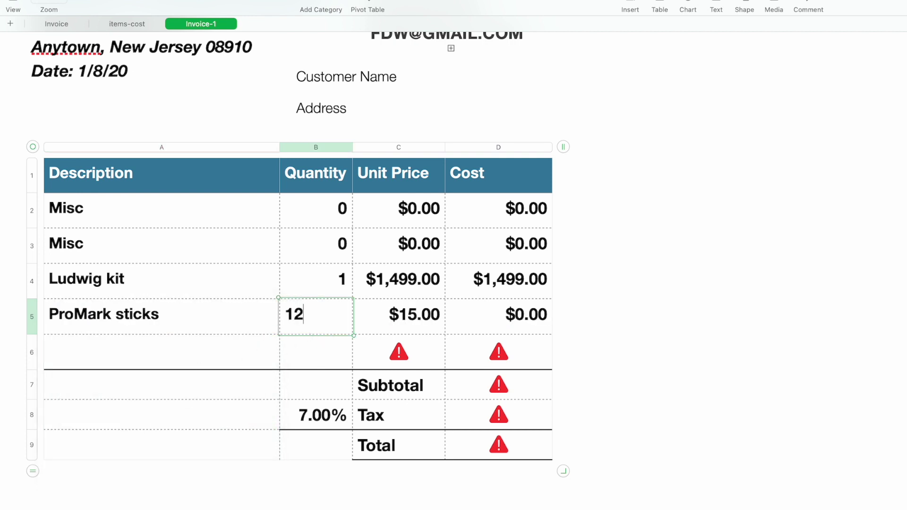
pyautogui.press('Return')
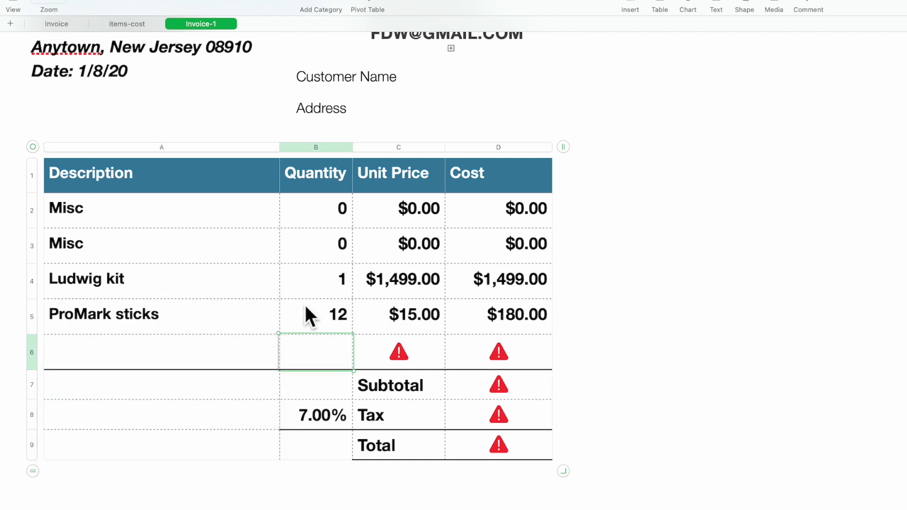
# Choose Gretsch snare as the description in row 6 and set its quantity to 1.
pyautogui.click(122, 364)
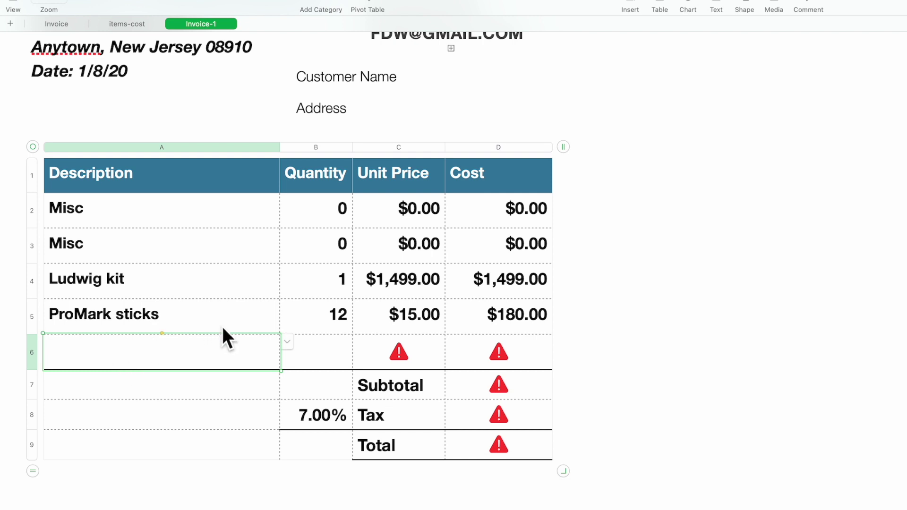
pyautogui.click(288, 341)
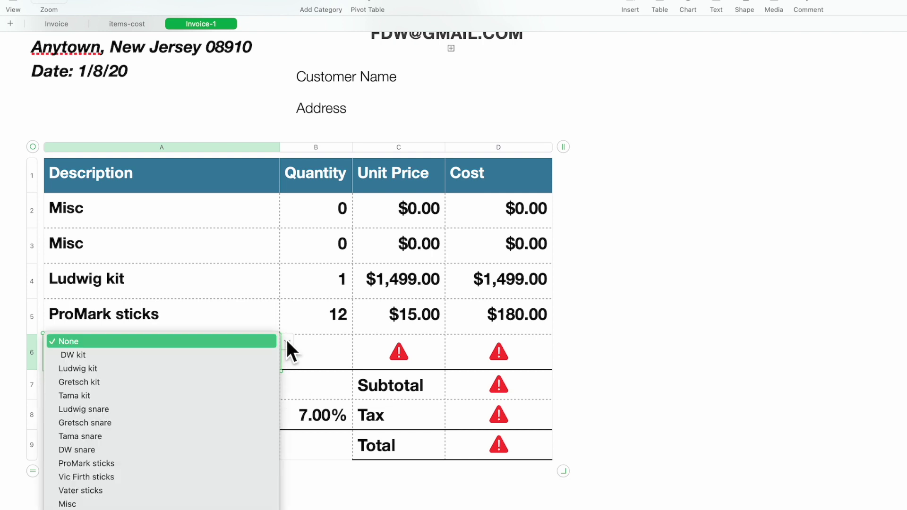
pyautogui.click(161, 423)
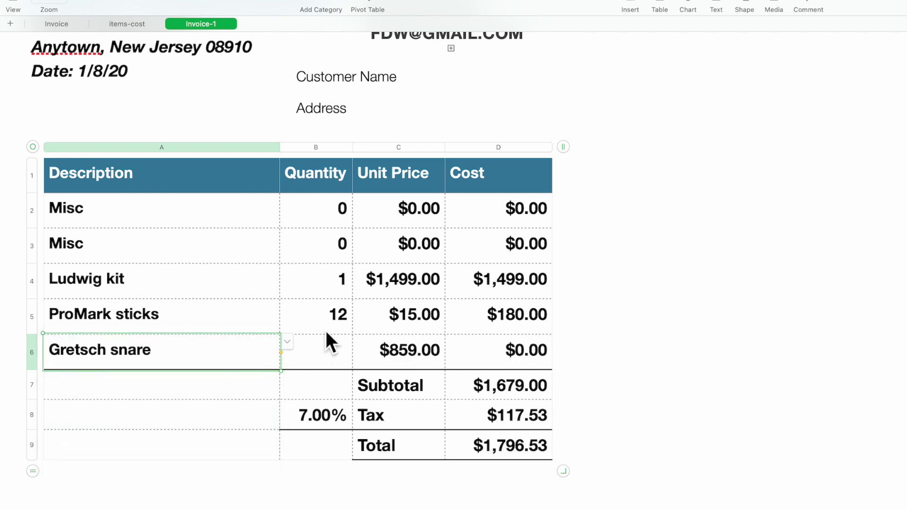
pyautogui.click(325, 353)
pyautogui.write('1')
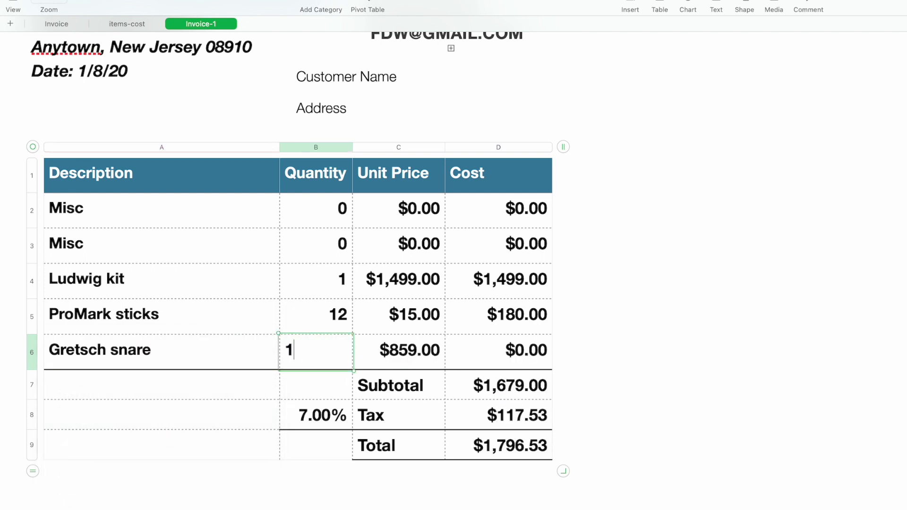
pyautogui.press('Return')
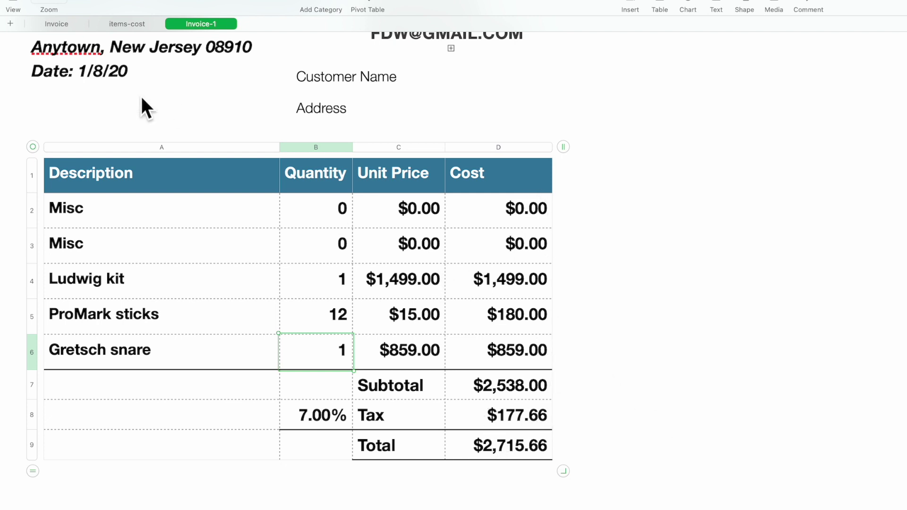
# Review the item prices on the items-cost sheet and select Invoice-1's Cost column from its header through the Subtotal.
pyautogui.click(138, 26)
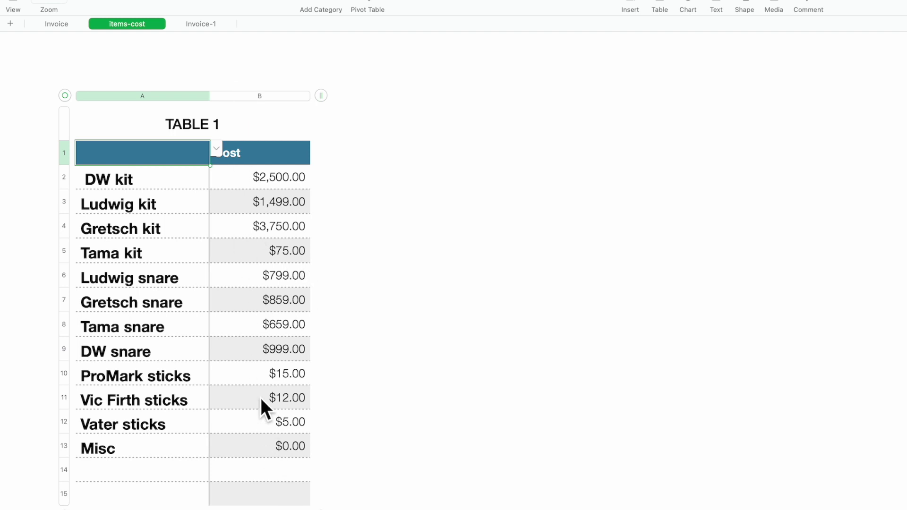
pyautogui.click(191, 22)
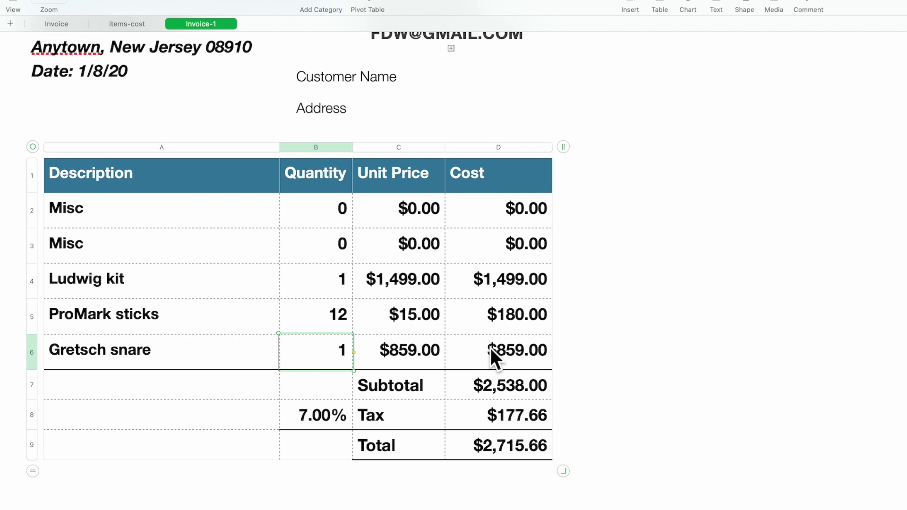
pyautogui.moveTo(521, 391); pyautogui.dragTo(498, 175)
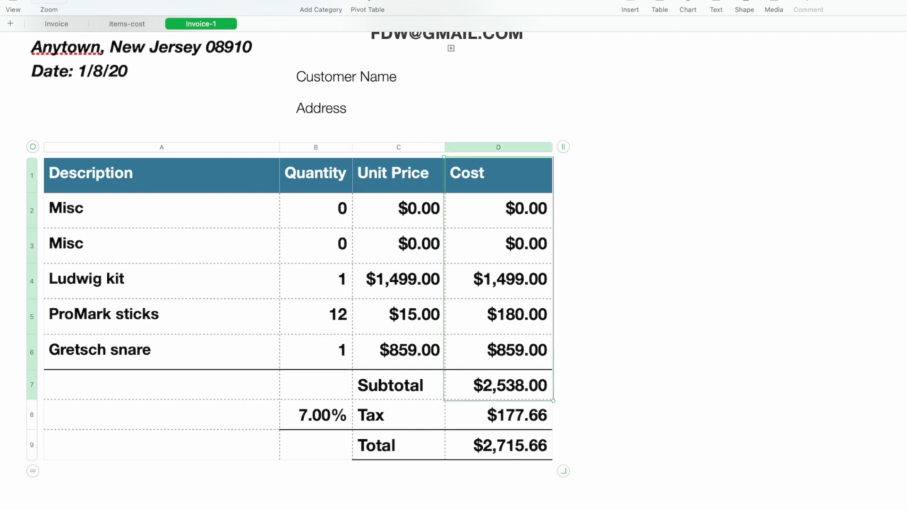